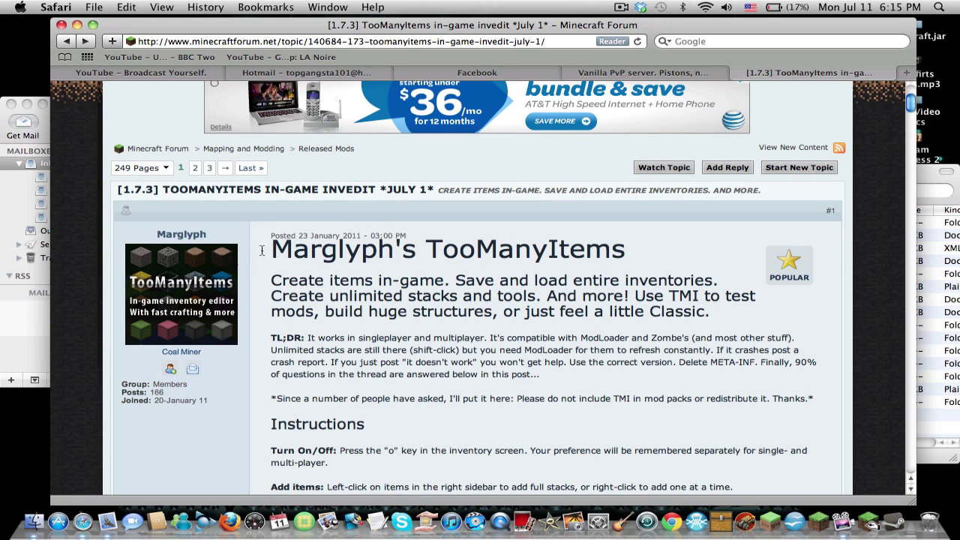
Open the TooManyItems download link for 1.7.3 in the forum post.
{"action": "left_click_drag", "start_coordinate": [120, 190], "coordinate": [156, 190]}
{"action": "left_click", "coordinate": [357, 261]}
{"action": "scroll", "coordinate": [357, 261], "scroll_direction": "down", "scroll_amount": 15}
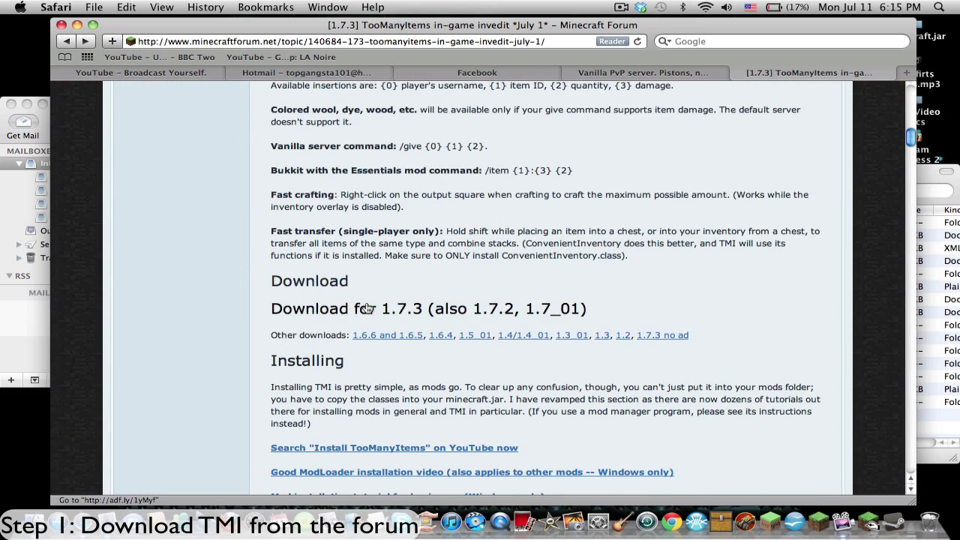
{"action": "left_click", "coordinate": [458, 312]}
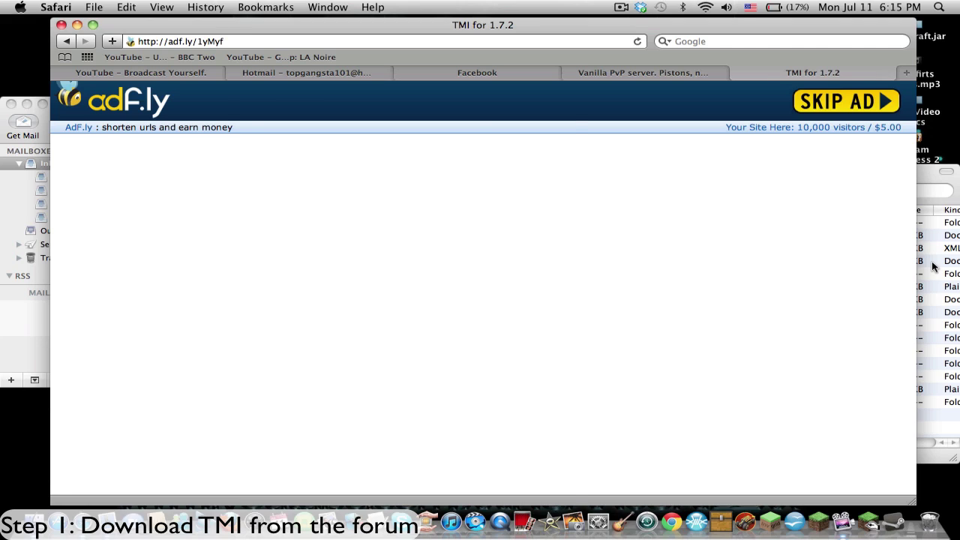
Switch to the Finder window showing the minecraft folder.
{"action": "key", "text": "F3"}
{"action": "left_click", "coordinate": [638, 155]}
{"action": "left_click", "coordinate": [951, 308]}
{"action": "left_click_drag", "start_coordinate": [642, 222], "coordinate": [803, 288]}
{"action": "left_click", "coordinate": [780, 351]}
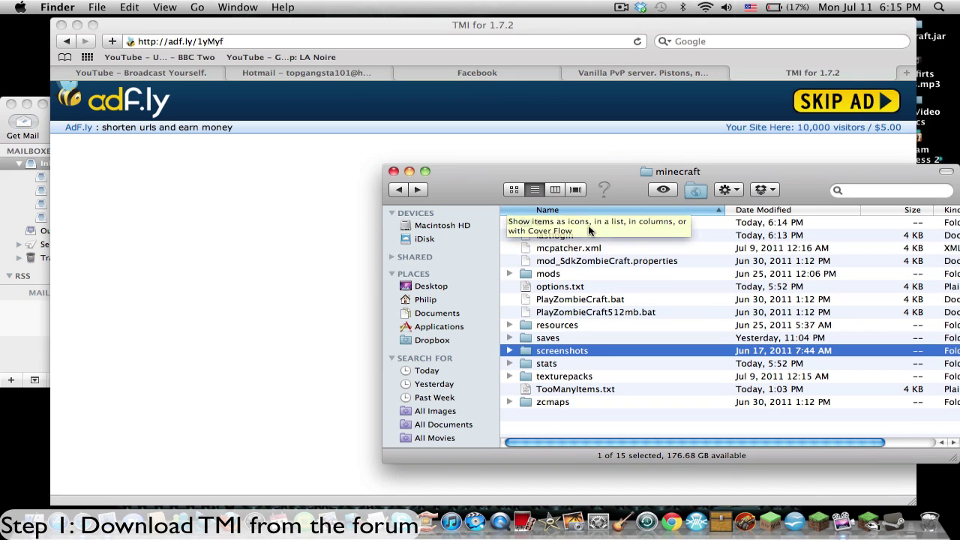
{"action": "left_click_drag", "start_coordinate": [652, 222], "coordinate": [687, 255]}
{"action": "left_click", "coordinate": [666, 284]}
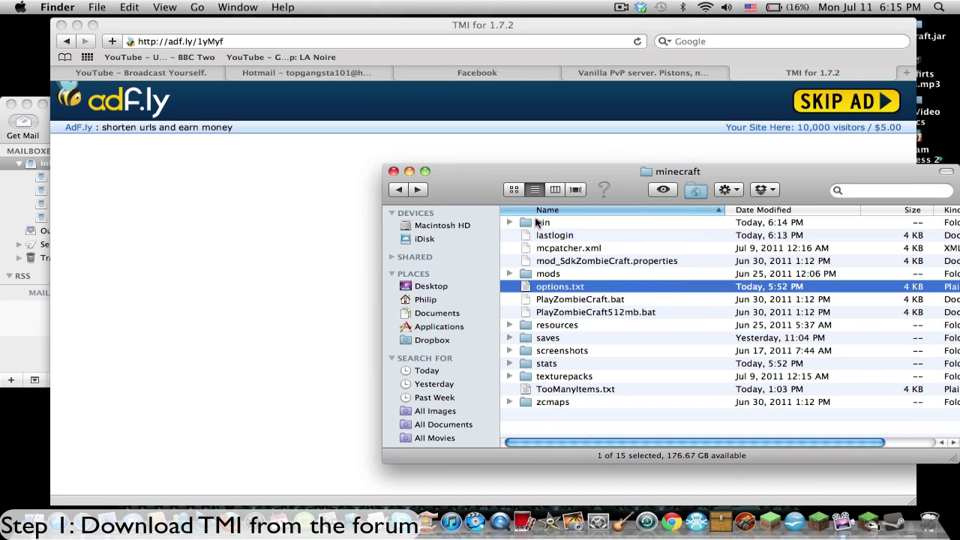
Navigate from the home folder through Library and Application Support to the minecraft folder.
{"action": "left_click", "coordinate": [433, 311]}
{"action": "left_click", "coordinate": [428, 299]}
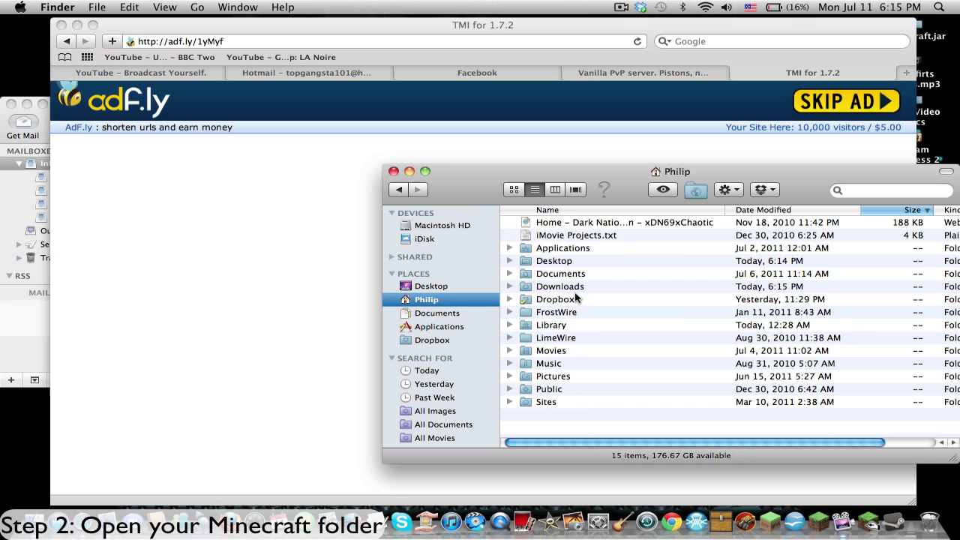
{"action": "double_click", "coordinate": [555, 327]}
{"action": "double_click", "coordinate": [582, 237]}
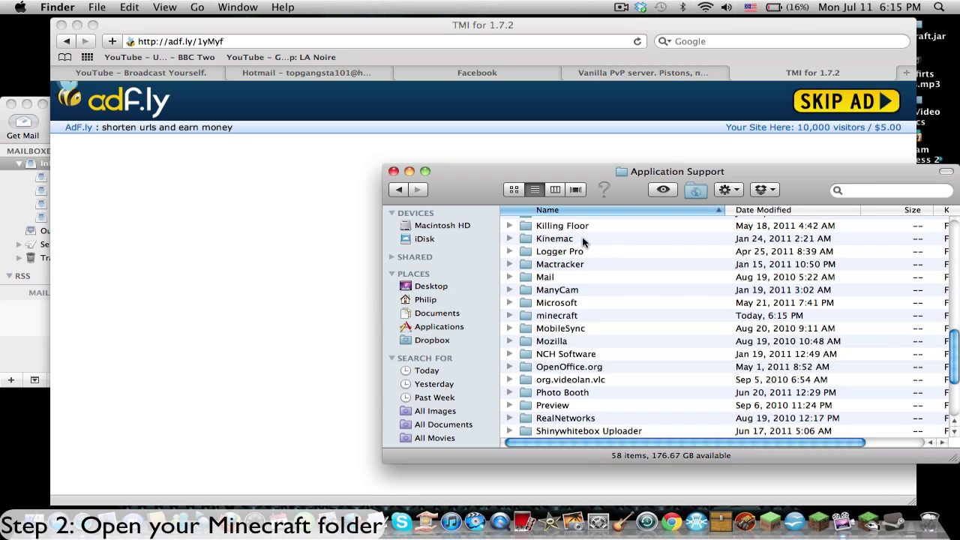
{"action": "double_click", "coordinate": [564, 316]}
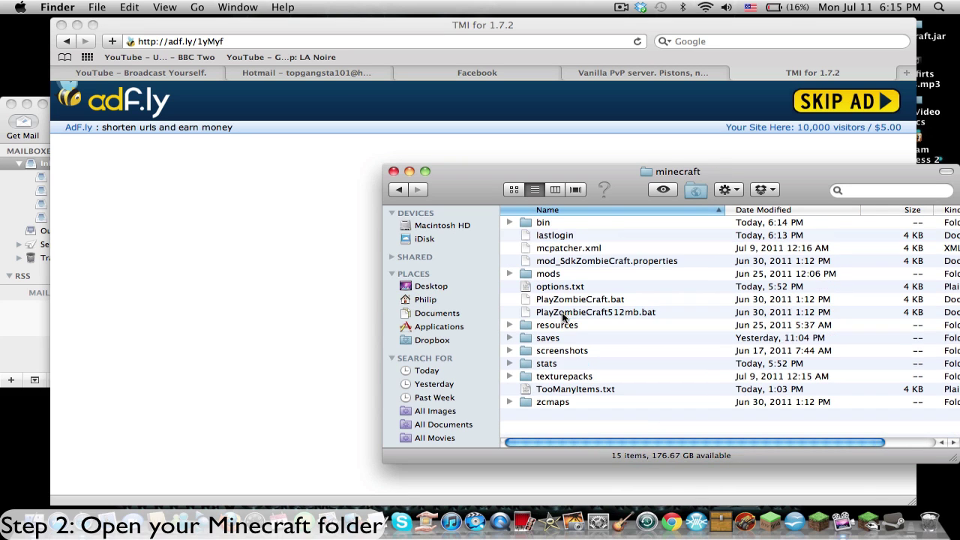
Move the bin folder from the minecraft folder to the Trash.
{"action": "left_click_drag", "start_coordinate": [585, 225], "coordinate": [724, 260]}
{"action": "left_click", "coordinate": [600, 222]}
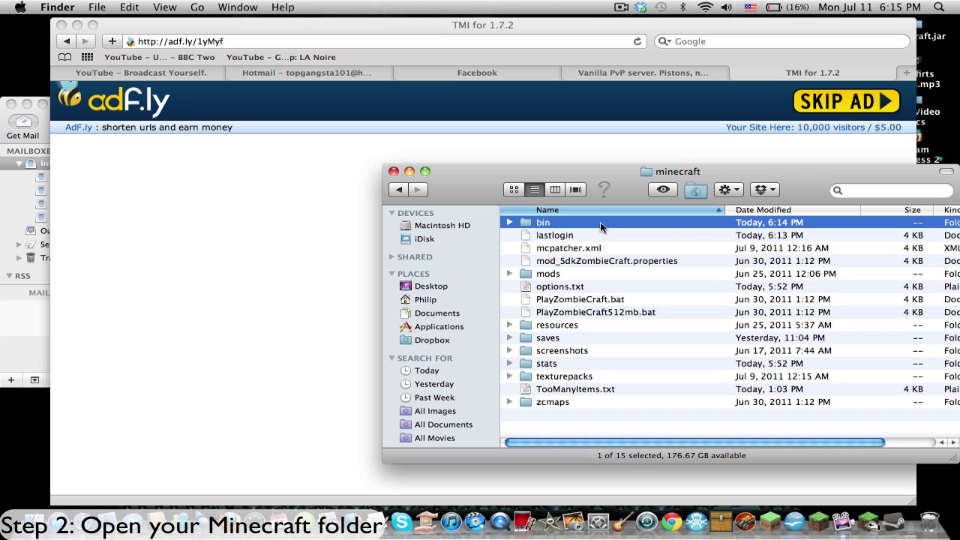
{"action": "left_click_drag", "start_coordinate": [605, 222], "coordinate": [728, 255]}
{"action": "left_click", "coordinate": [591, 312]}
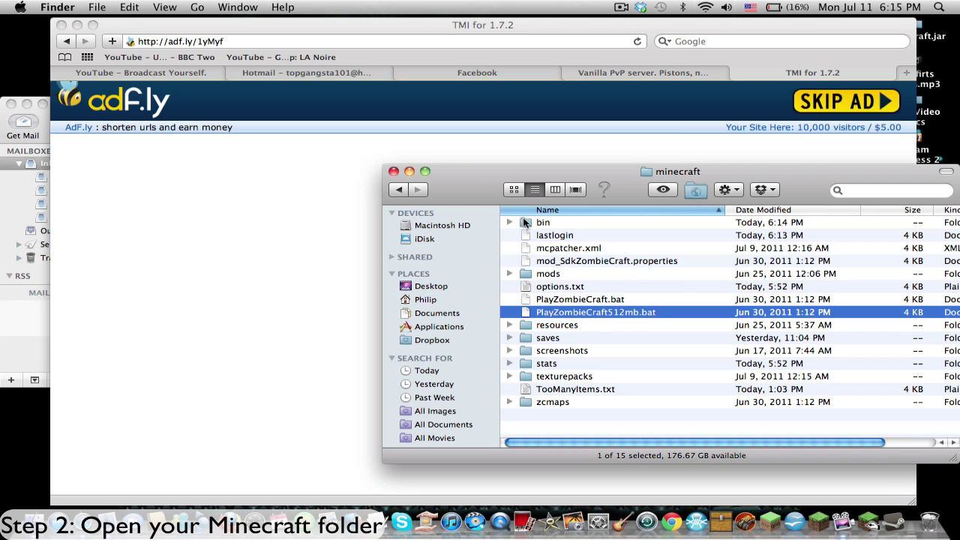
{"action": "left_click_drag", "start_coordinate": [525, 223], "coordinate": [927, 514]}
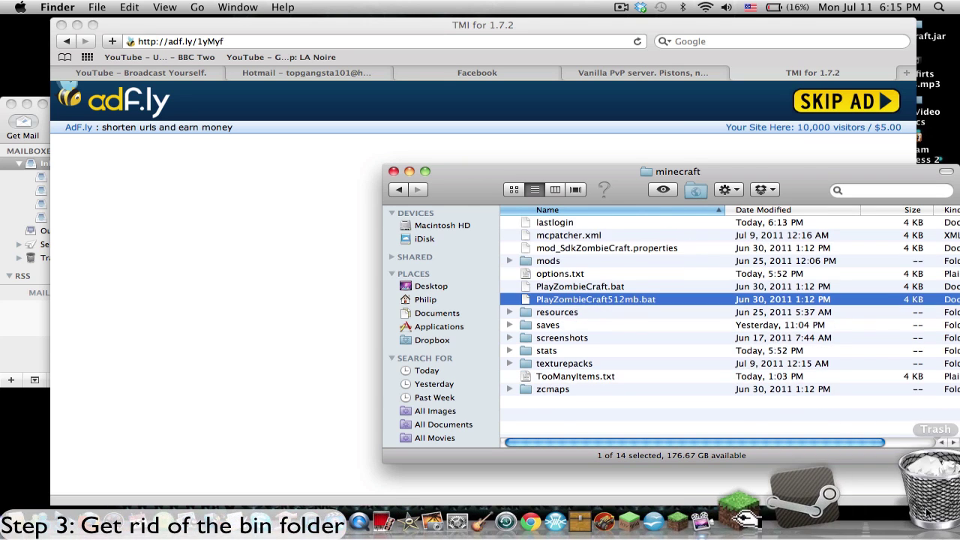
Launch Minecraft and log in with the remembered account to download the game files again.
{"action": "left_click", "coordinate": [829, 516]}
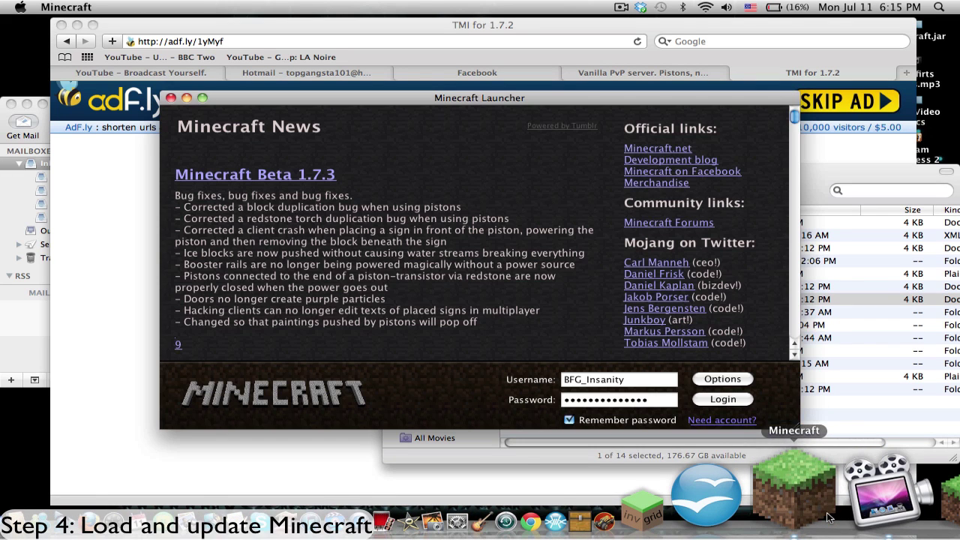
{"action": "left_click", "coordinate": [724, 400]}
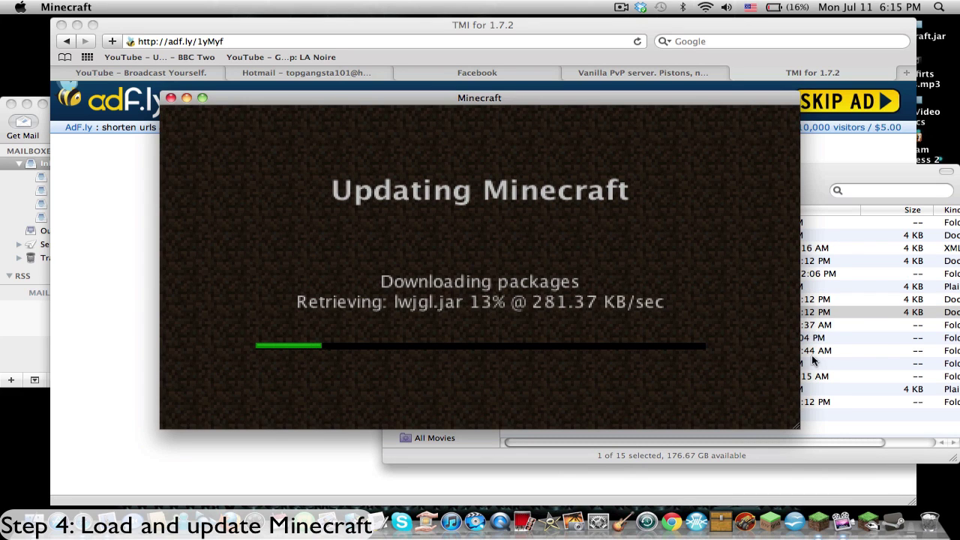
Return to Finder and open the new bin folder inside the minecraft folder.
{"action": "left_click", "coordinate": [870, 345]}
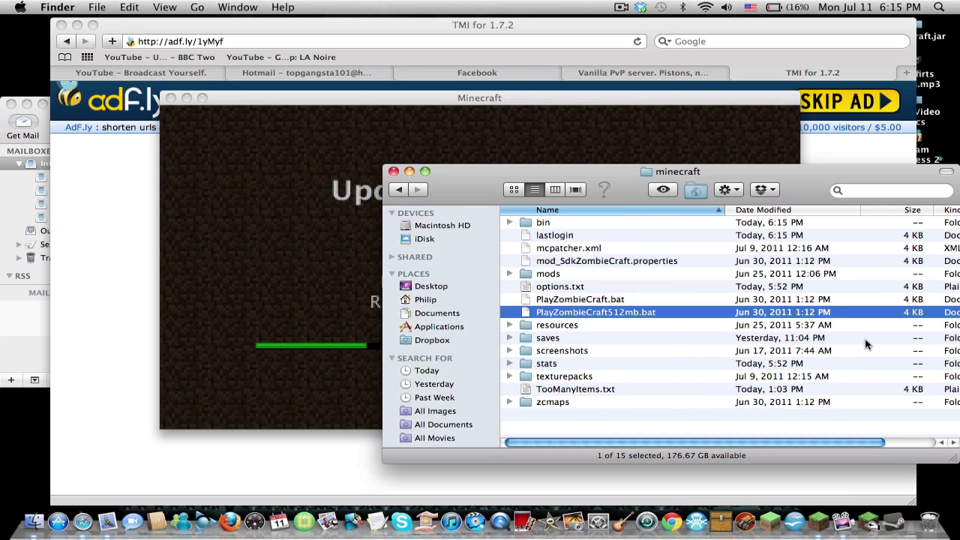
{"action": "left_click", "coordinate": [639, 225]}
{"action": "double_click", "coordinate": [638, 225]}
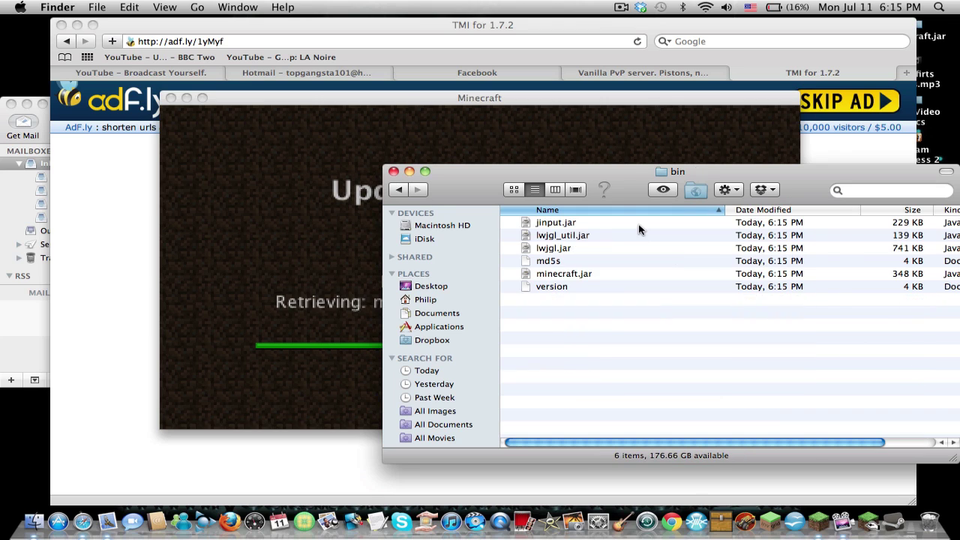
{"action": "left_click", "coordinate": [590, 275]}
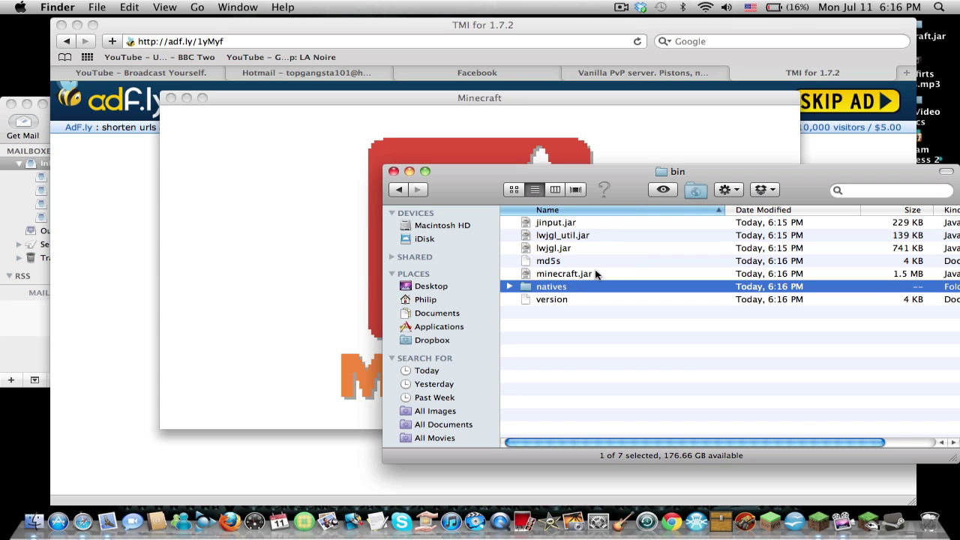
Switch back to Minecraft, leave the world selection and close the game.
{"action": "left_click", "coordinate": [198, 184]}
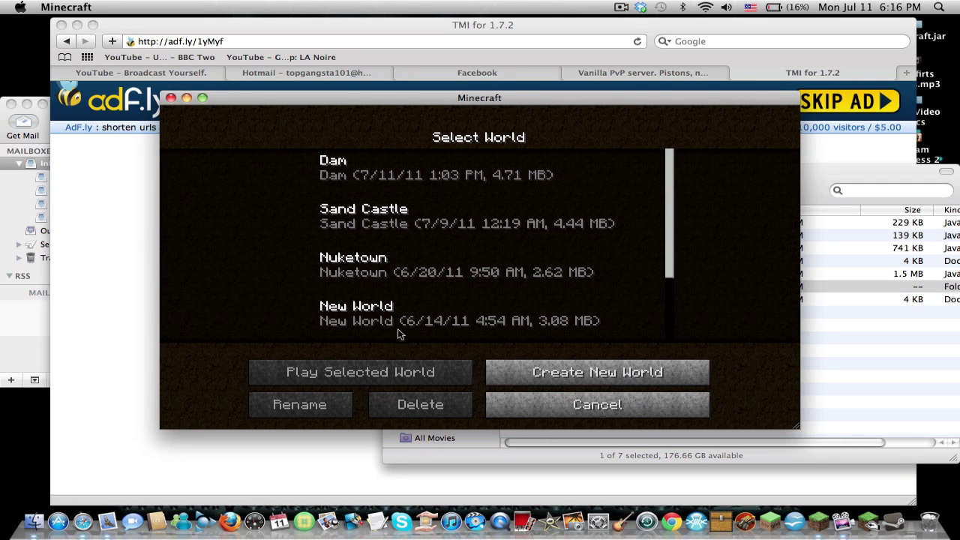
{"action": "left_click", "coordinate": [598, 404]}
{"action": "left_click", "coordinate": [171, 97]}
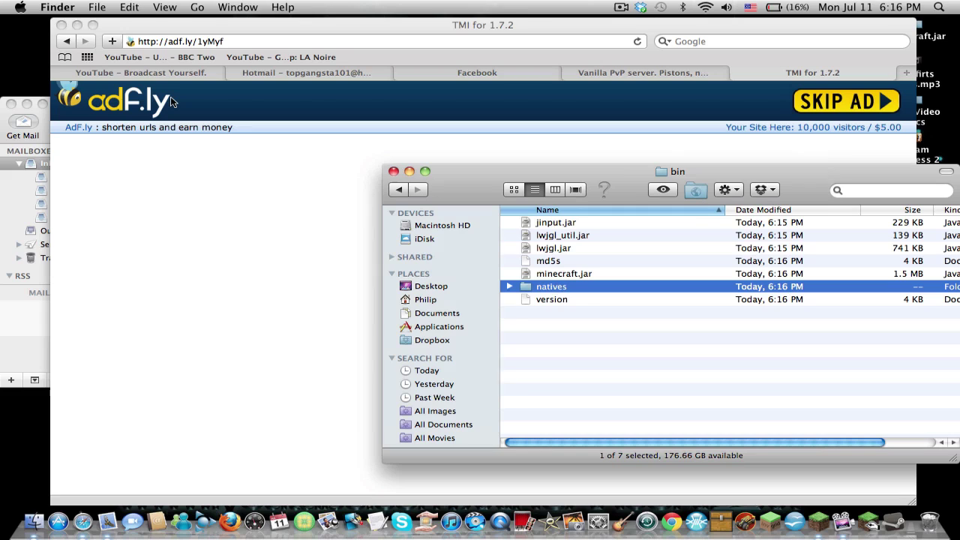
{"action": "left_click", "coordinate": [592, 274]}
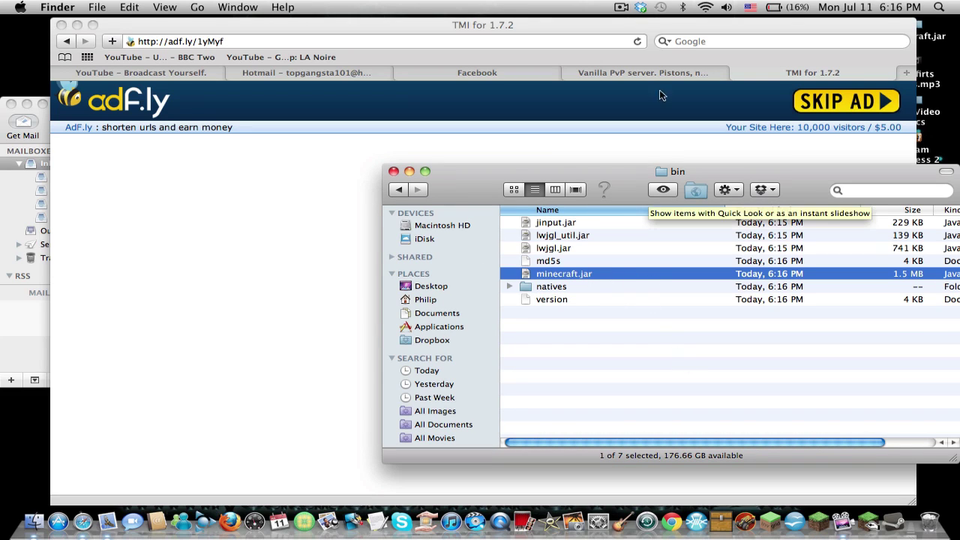
{"action": "key", "text": "super+space"}
{"action": "type", "text": "term"}
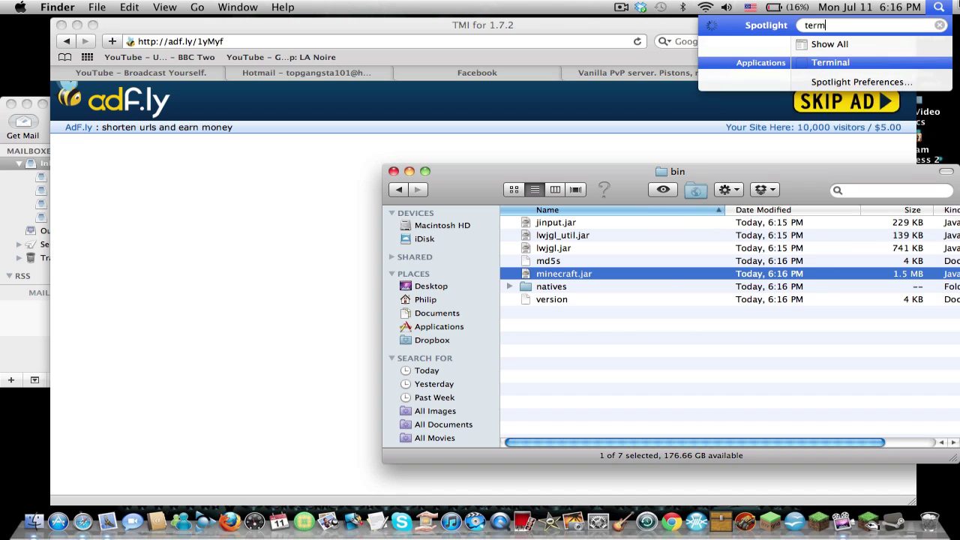
{"action": "key", "text": "Return"}
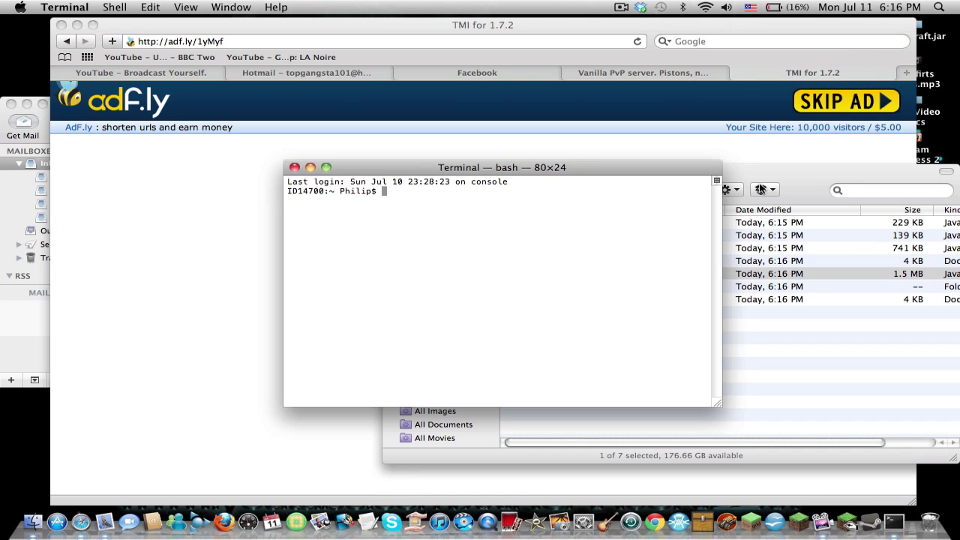
{"action": "left_click", "coordinate": [295, 168]}
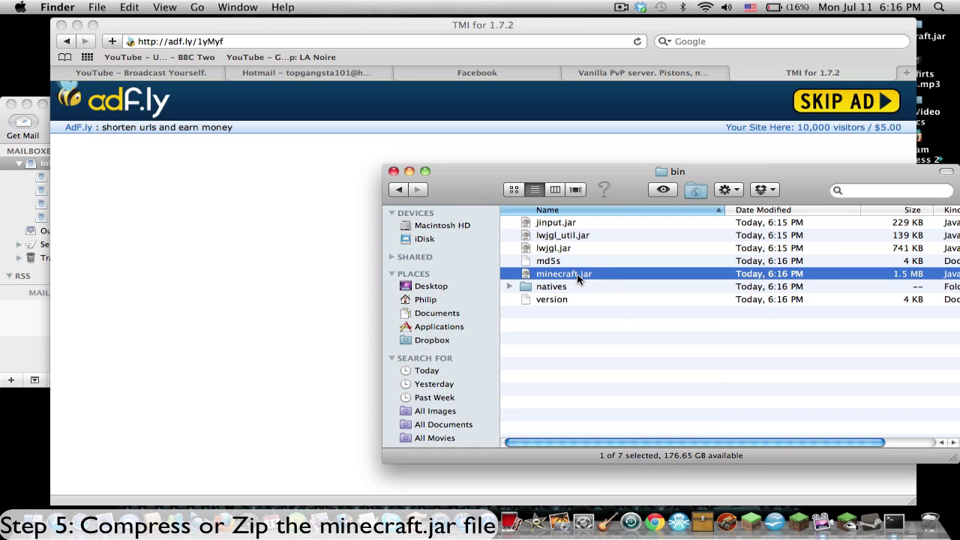
Compress minecraft.jar into a zip archive and move the original minecraft.jar to the Trash.
{"action": "right_click", "coordinate": [576, 274]}
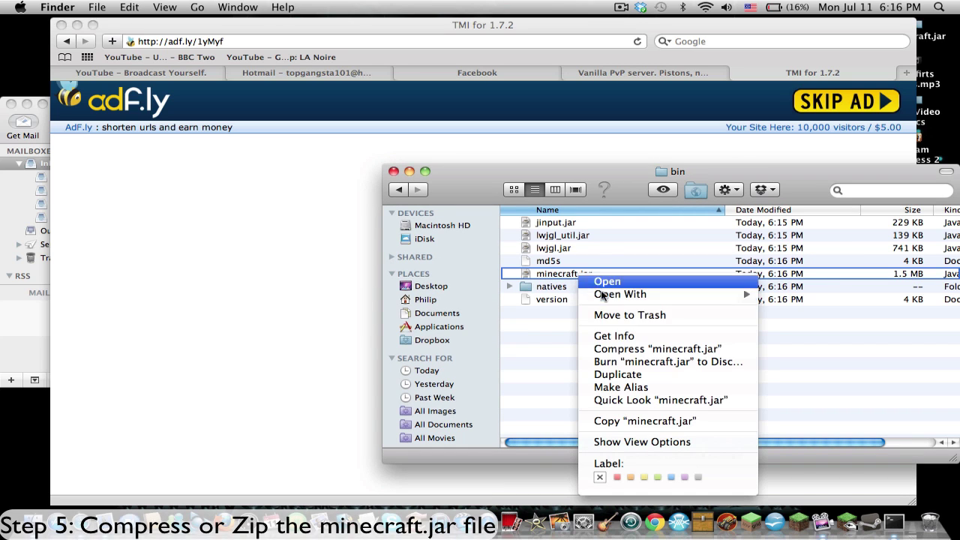
{"action": "left_click", "coordinate": [624, 349]}
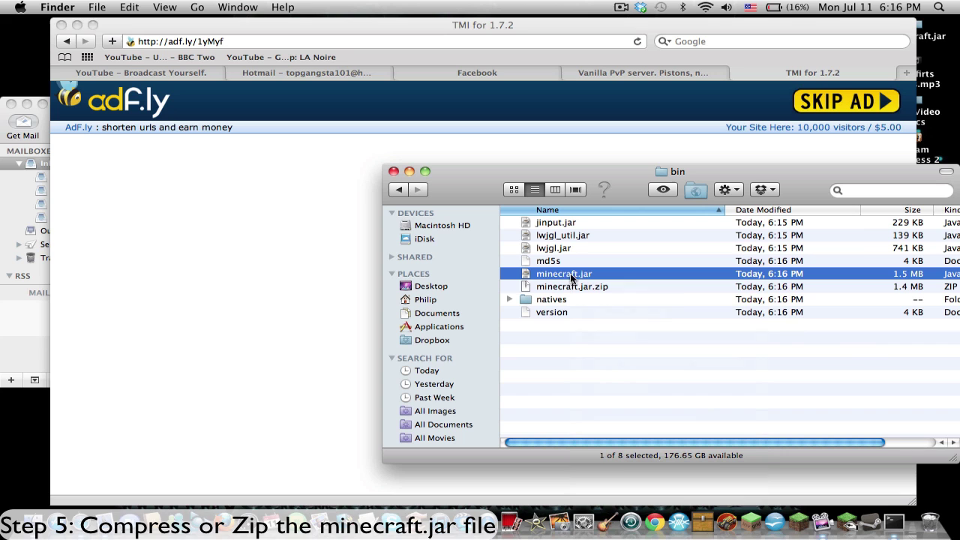
{"action": "left_click_drag", "start_coordinate": [571, 277], "coordinate": [930, 523]}
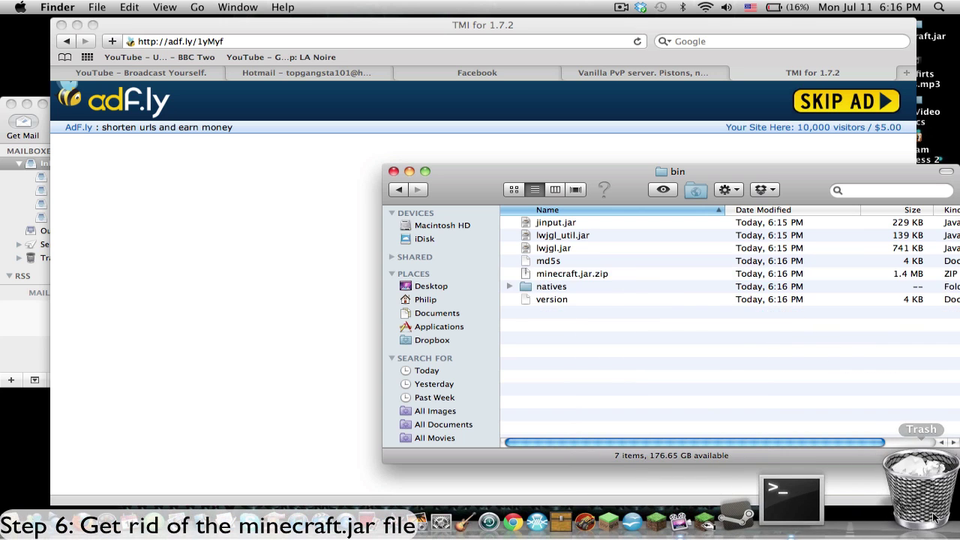
Extract minecraft.jar.zip and rename the extracted folder to minecraft.jar, accepting the added extension.
{"action": "double_click", "coordinate": [638, 274]}
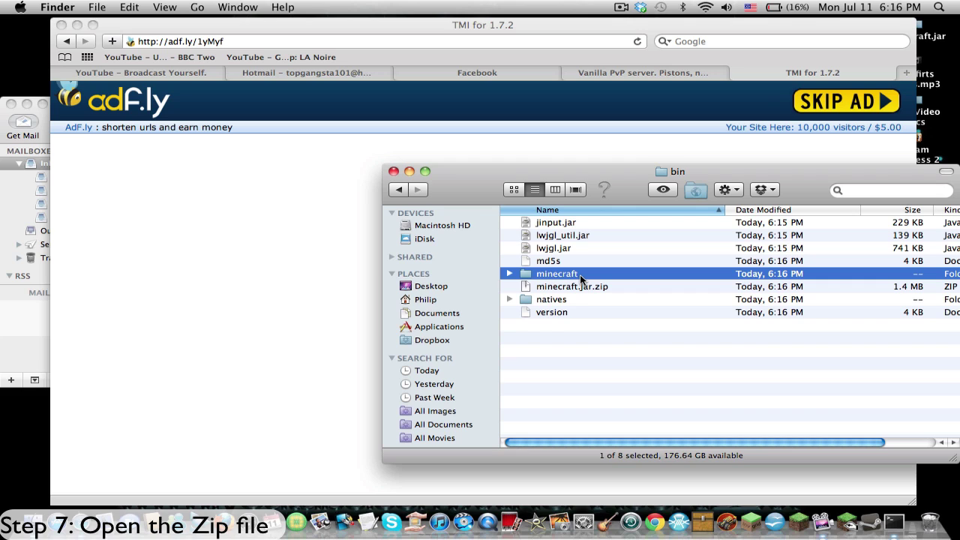
{"action": "left_click", "coordinate": [579, 275]}
{"action": "type", "text": ".jar"}
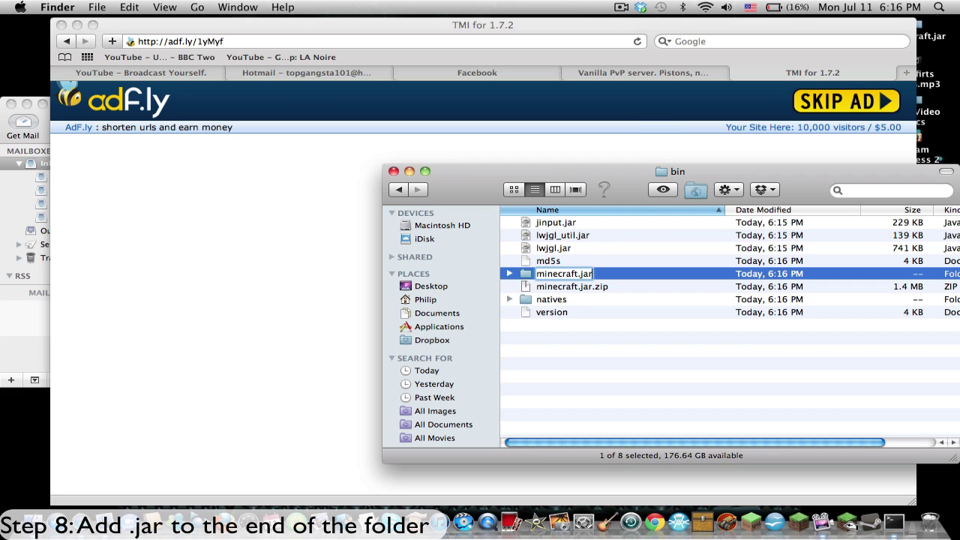
{"action": "key", "text": "Return"}
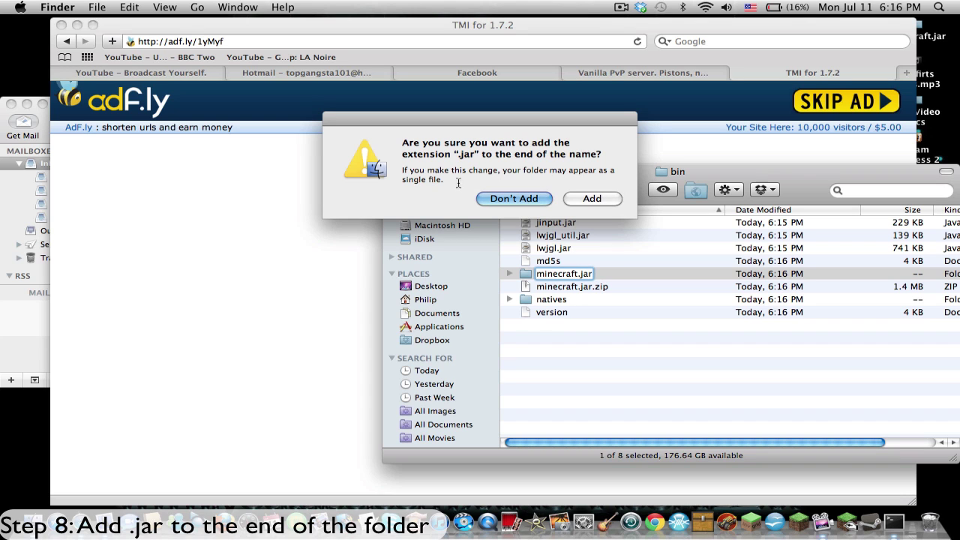
{"action": "left_click", "coordinate": [592, 198]}
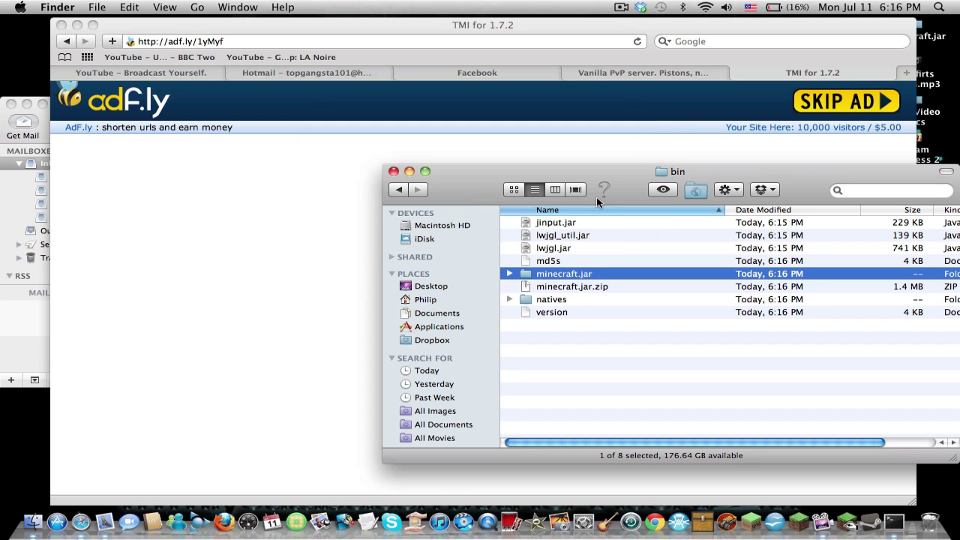
Move the META-INF folder inside the minecraft.jar folder to the Trash and reopen minecraft.jar from the bin folder.
{"action": "double_click", "coordinate": [588, 276]}
{"action": "scroll", "coordinate": [588, 283], "scroll_direction": "down", "scroll_amount": 15}
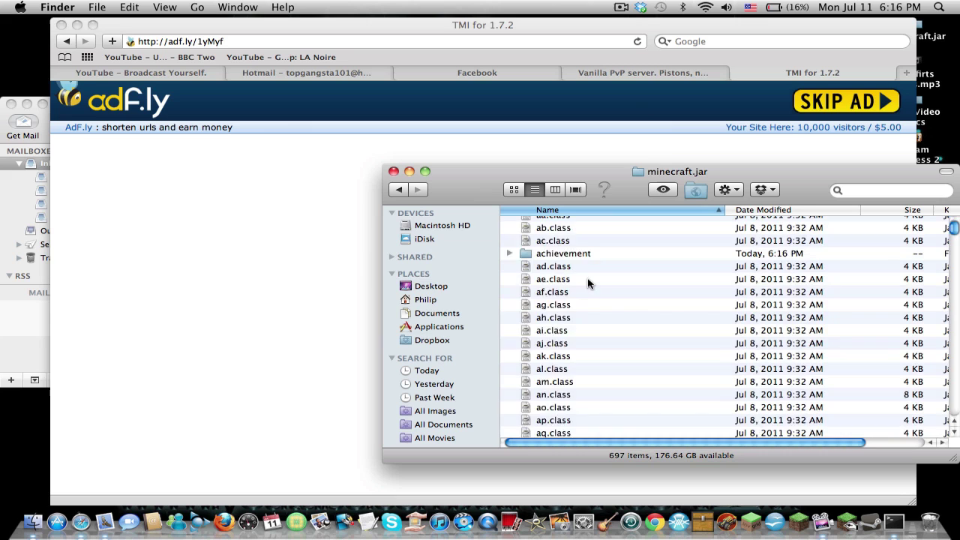
{"action": "scroll", "coordinate": [588, 282], "scroll_direction": "down", "scroll_amount": 15}
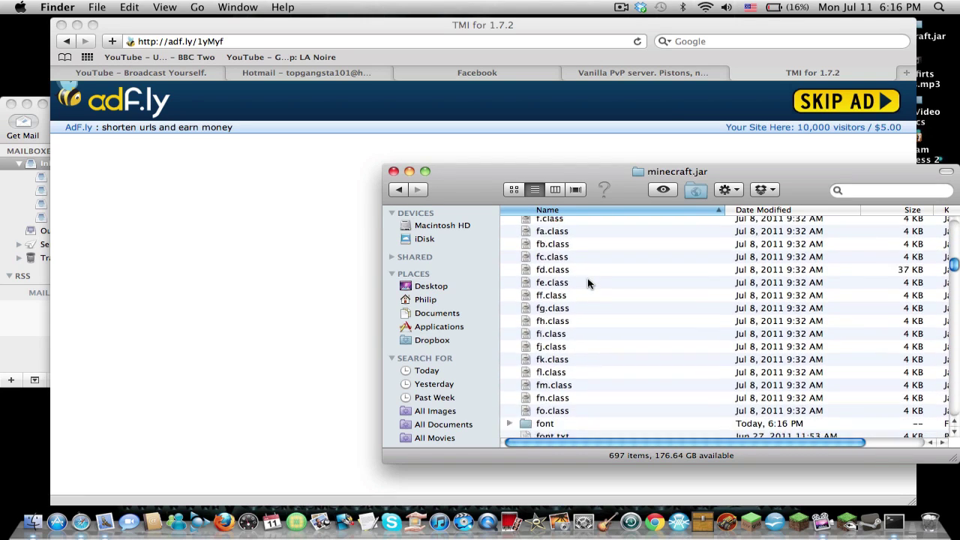
{"action": "scroll", "coordinate": [588, 282], "scroll_direction": "down", "scroll_amount": 15}
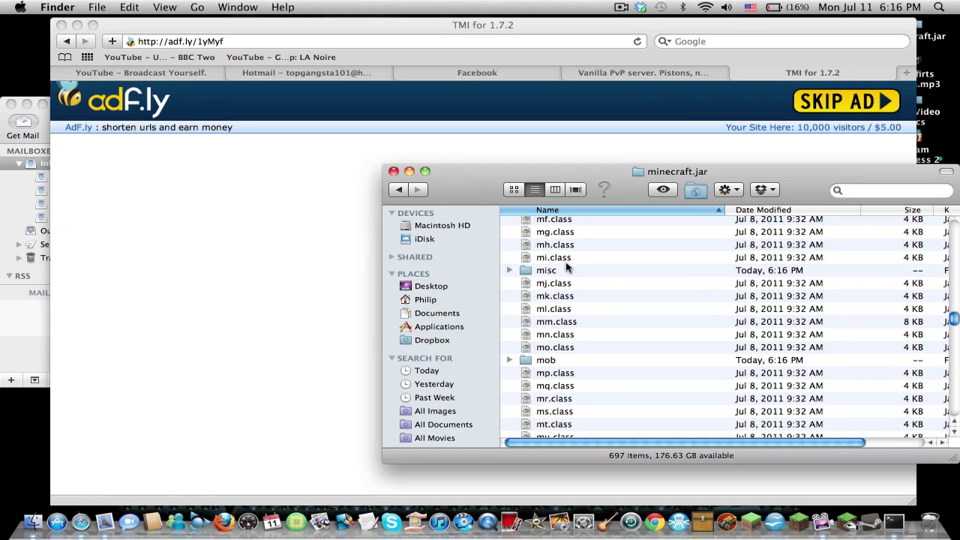
{"action": "scroll", "coordinate": [586, 278], "scroll_direction": "up", "scroll_amount": 5}
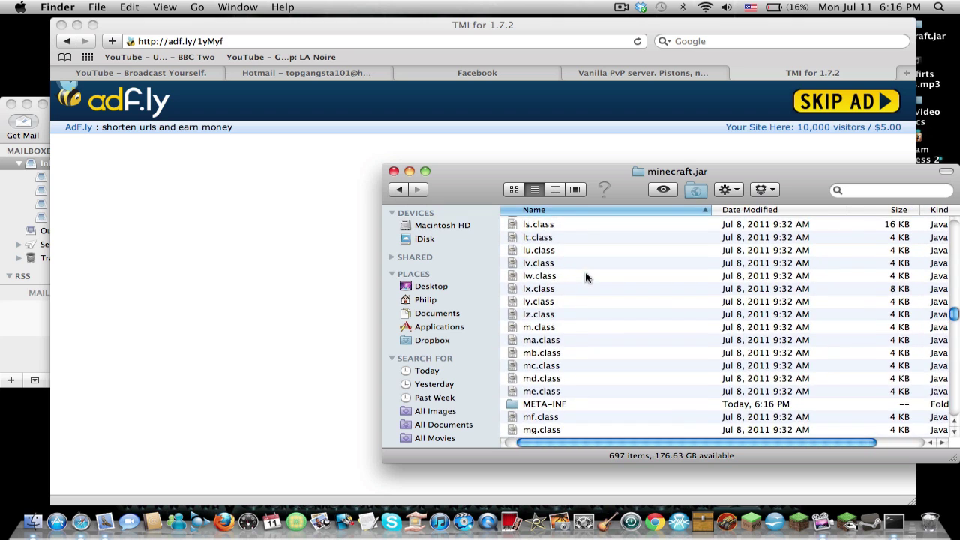
{"action": "left_click_drag", "start_coordinate": [584, 363], "coordinate": [928, 521]}
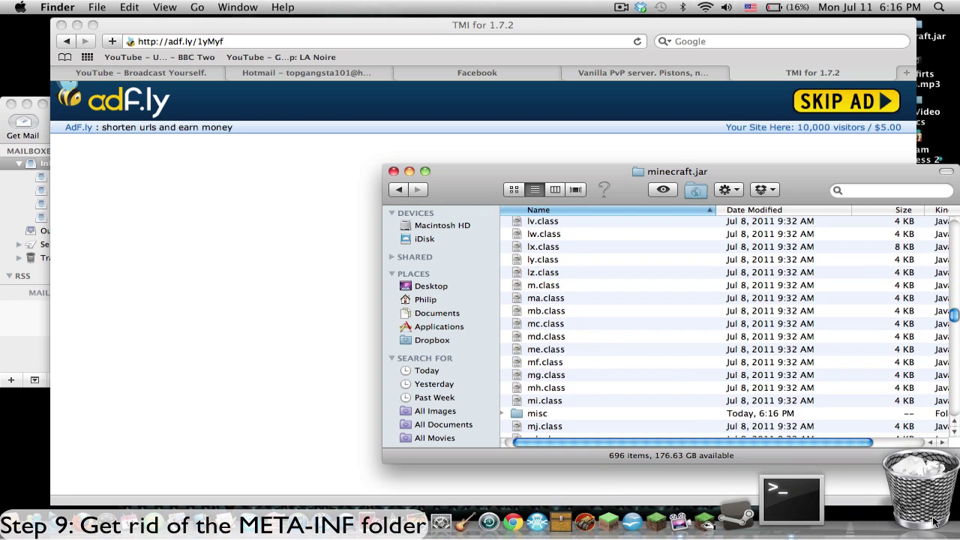
{"action": "left_click", "coordinate": [397, 189]}
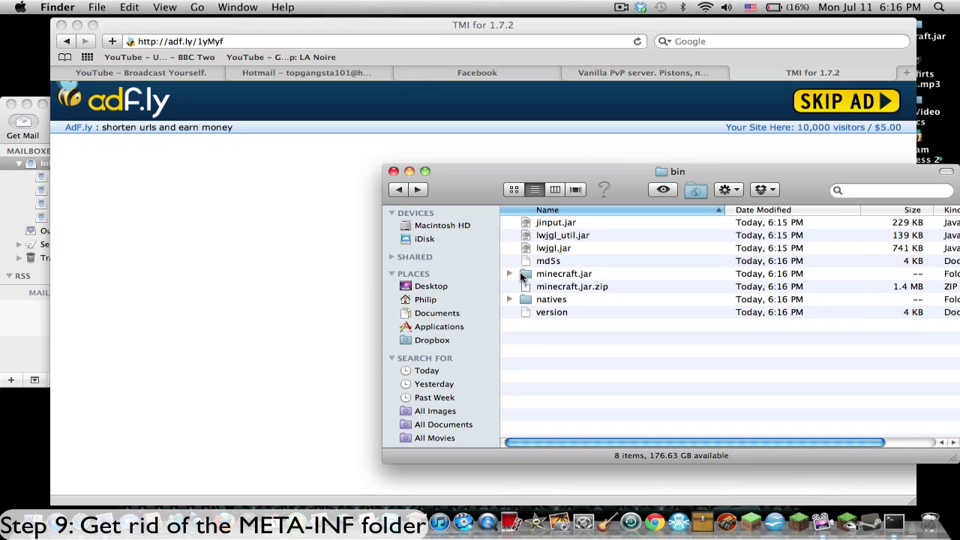
{"action": "double_click", "coordinate": [521, 273]}
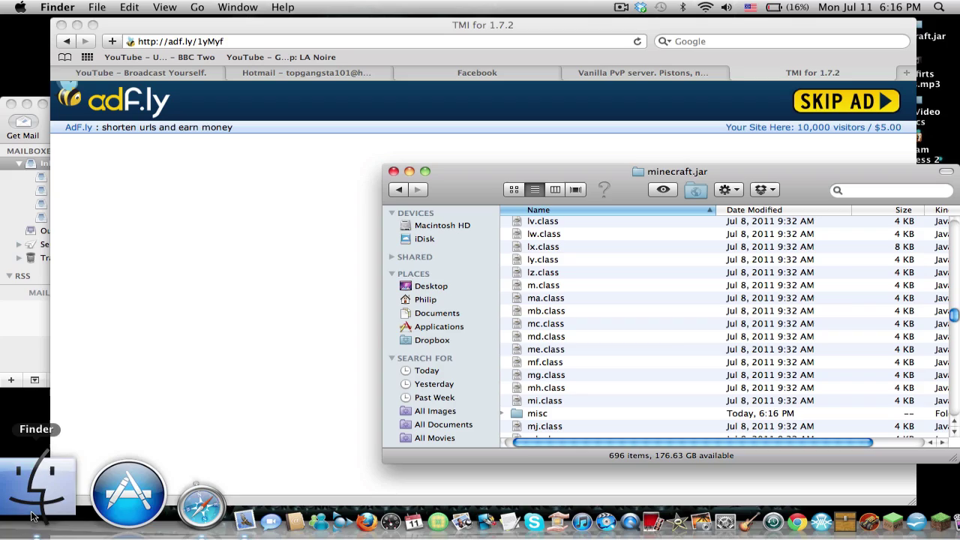
Open the downloaded TooManyItems2011_07_01 folder from Safari's download list.
{"action": "key", "text": "F9"}
{"action": "left_click", "coordinate": [707, 306]}
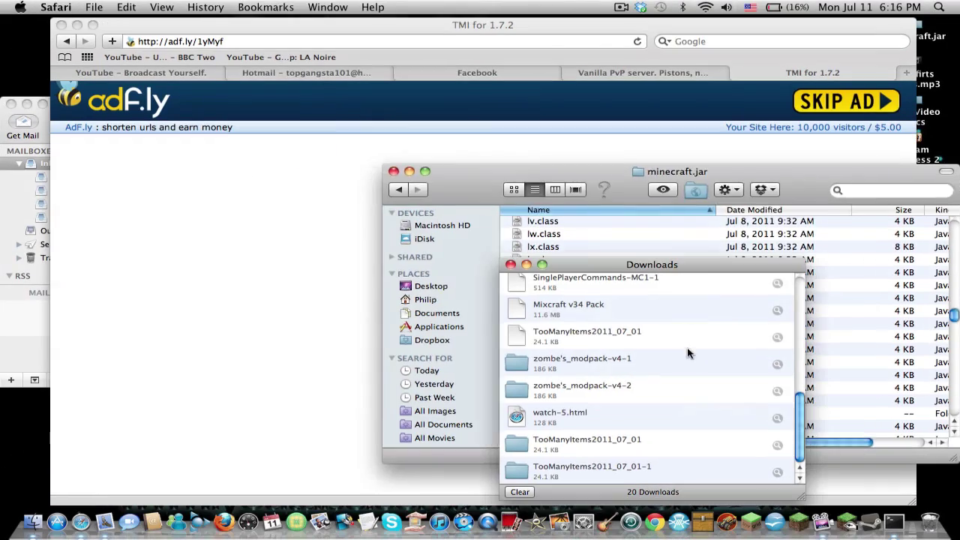
{"action": "double_click", "coordinate": [653, 445]}
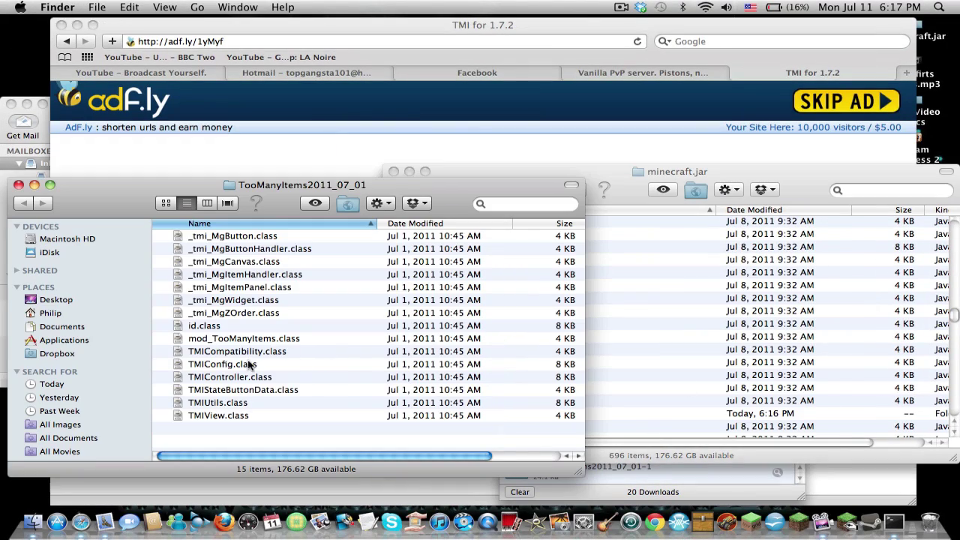
Move all the TooManyItems class files into the minecraft.jar folder, replacing the existing id.class.
{"action": "left_click", "coordinate": [243, 416]}
{"action": "key", "text": "super+a"}
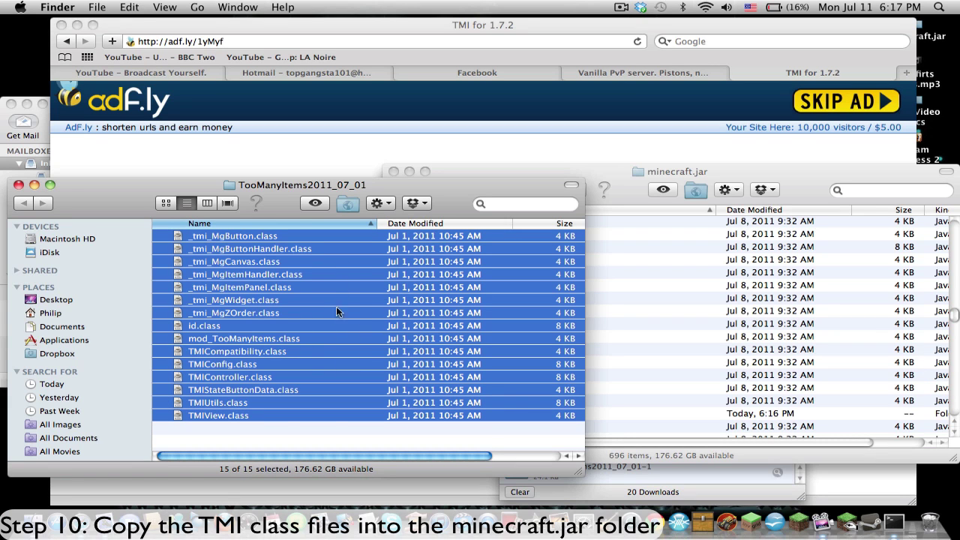
{"action": "left_click_drag", "start_coordinate": [339, 310], "coordinate": [754, 251]}
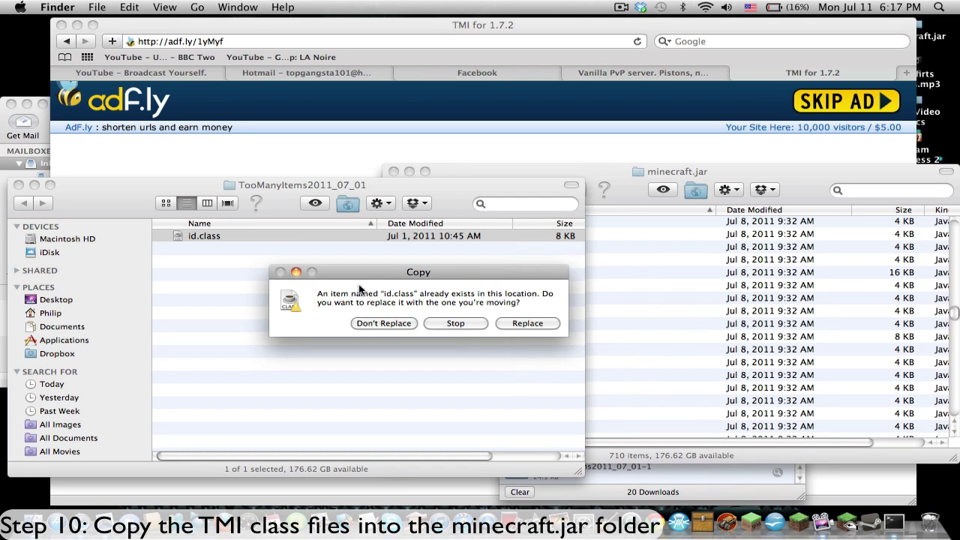
{"action": "left_click", "coordinate": [555, 323]}
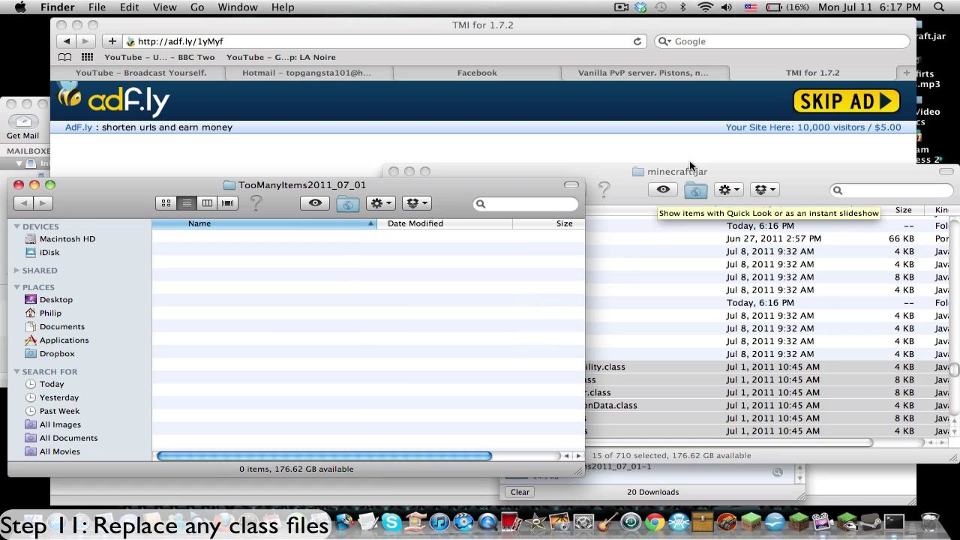
{"action": "left_click", "coordinate": [691, 172]}
{"action": "scroll", "coordinate": [670, 340], "scroll_direction": "down", "scroll_amount": 3}
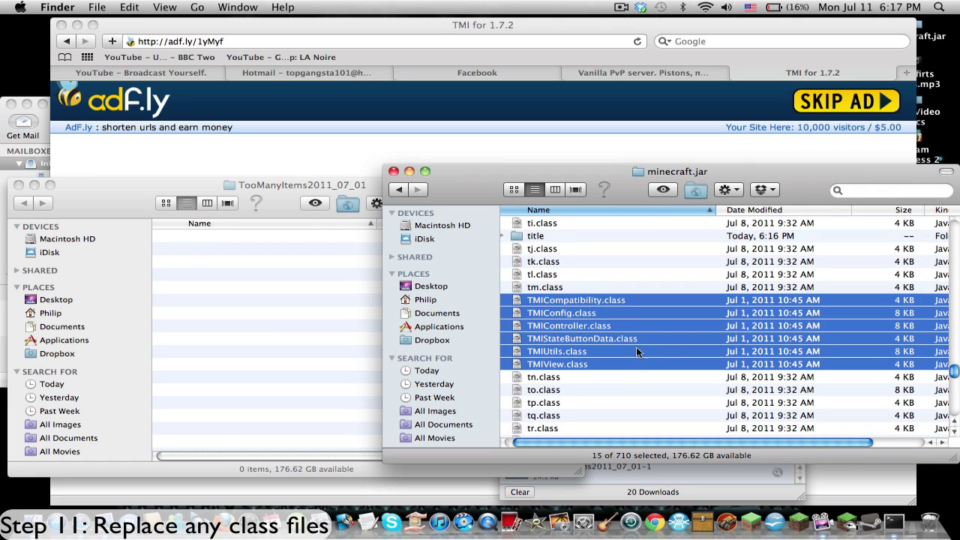
{"action": "left_click", "coordinate": [670, 339]}
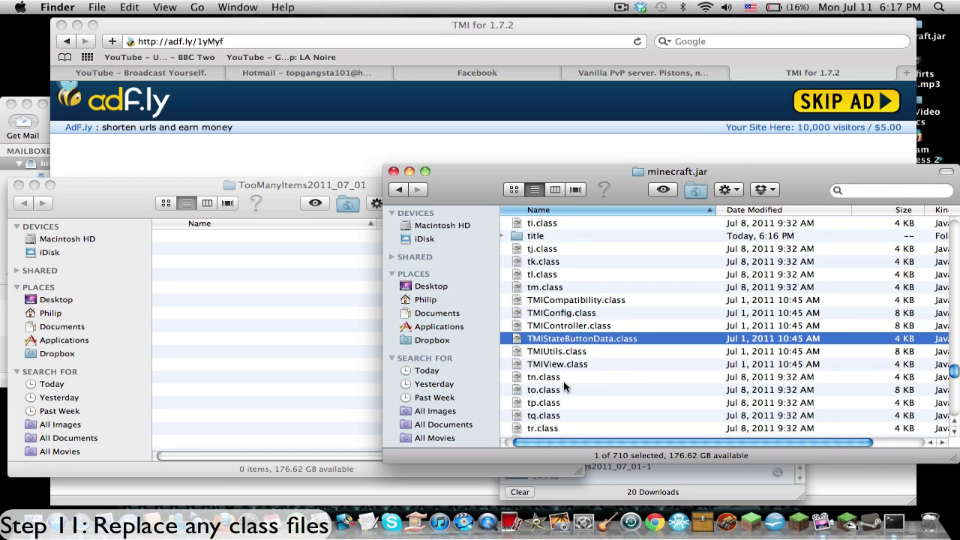
Launch Minecraft, log in with the remembered account and open the singleplayer world Dam.
{"action": "left_click", "coordinate": [799, 524]}
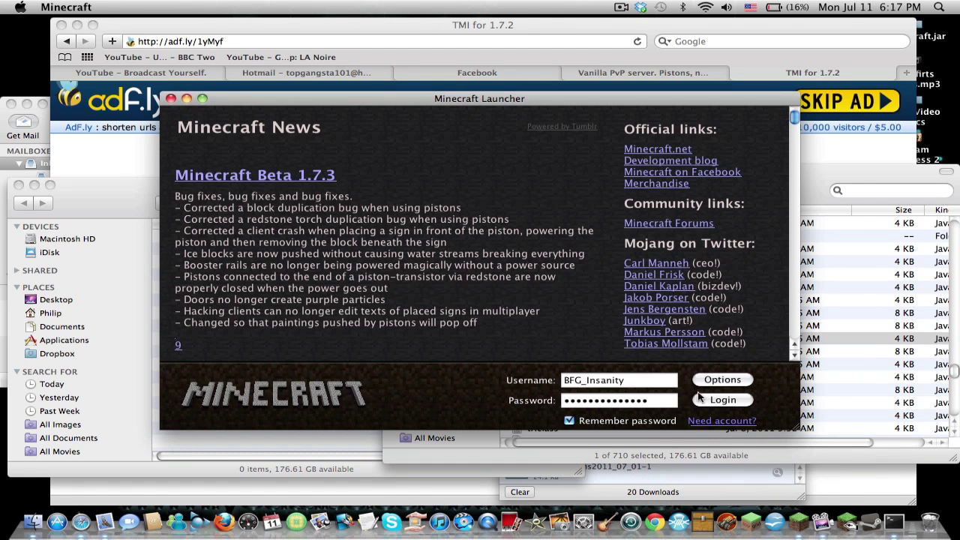
{"action": "left_click", "coordinate": [705, 399]}
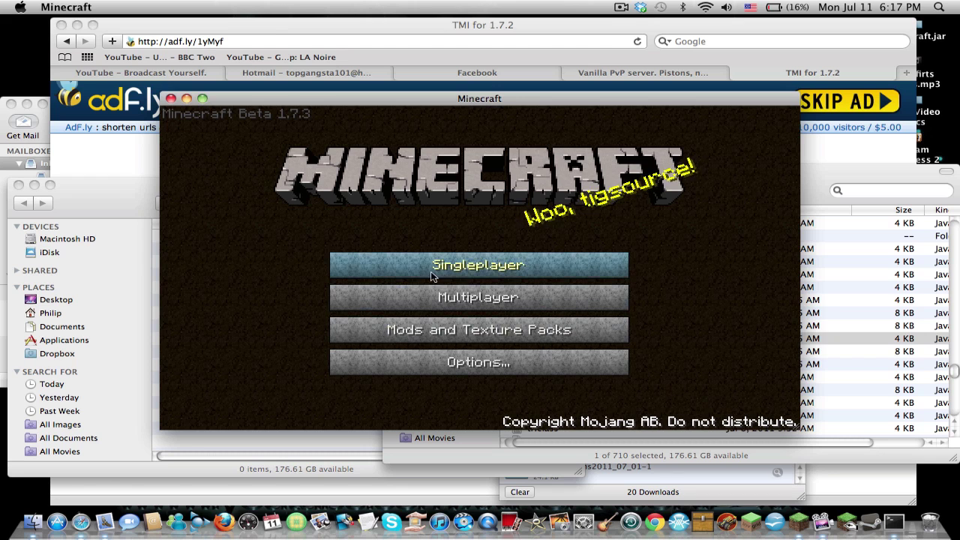
{"action": "left_click", "coordinate": [435, 266]}
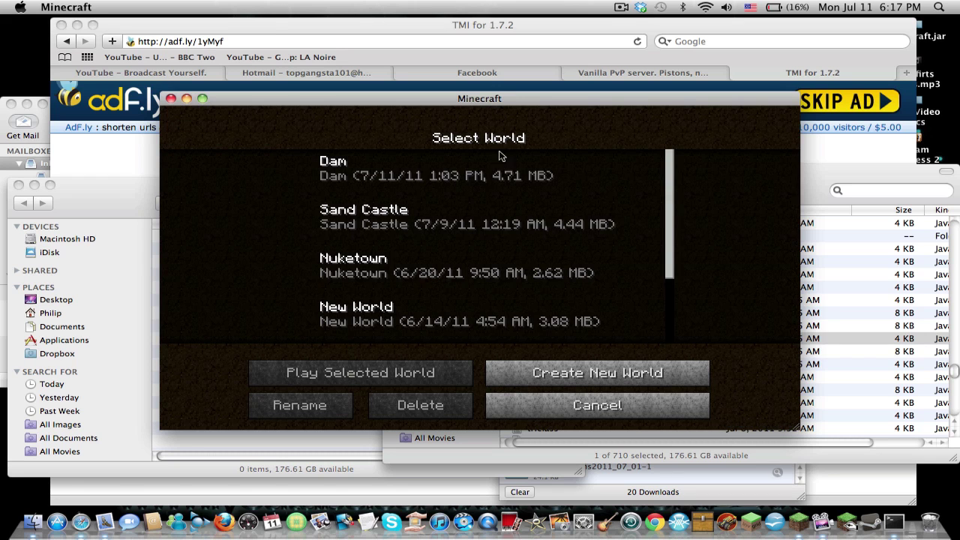
{"action": "double_click", "coordinate": [476, 175]}
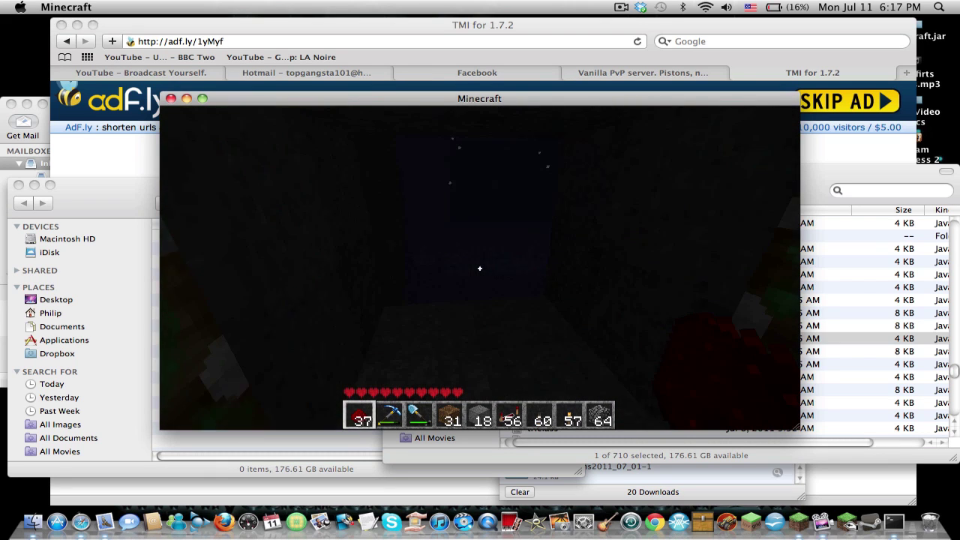
Open the inventory and page through the TooManyItems item list.
{"action": "key", "text": "e"}
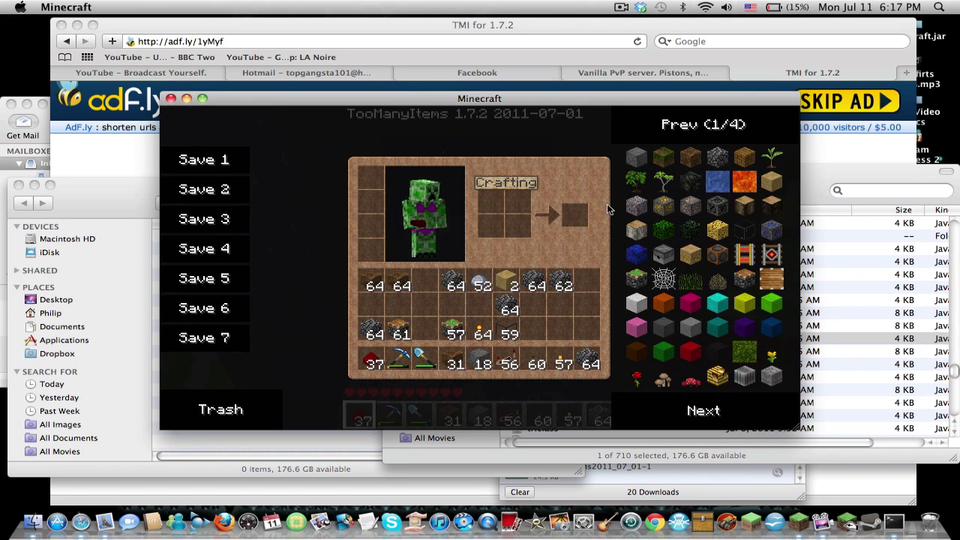
{"action": "left_click", "coordinate": [698, 409]}
{"action": "left_click", "coordinate": [697, 410]}
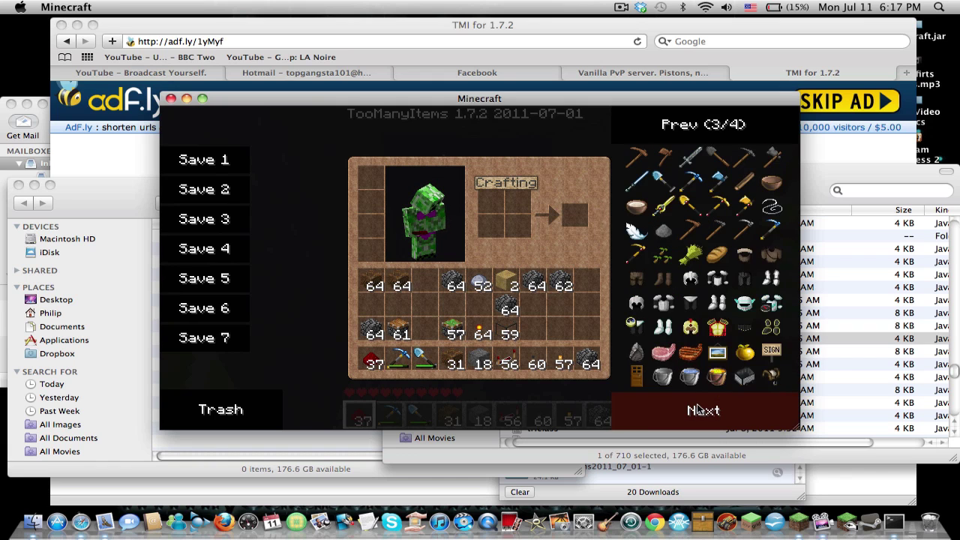
{"action": "left_click", "coordinate": [698, 410]}
{"action": "left_click", "coordinate": [698, 410]}
Toggle the TooManyItems overlay off and on repeatedly in the inventory, leaving it shown.
{"action": "key", "text": "o"}
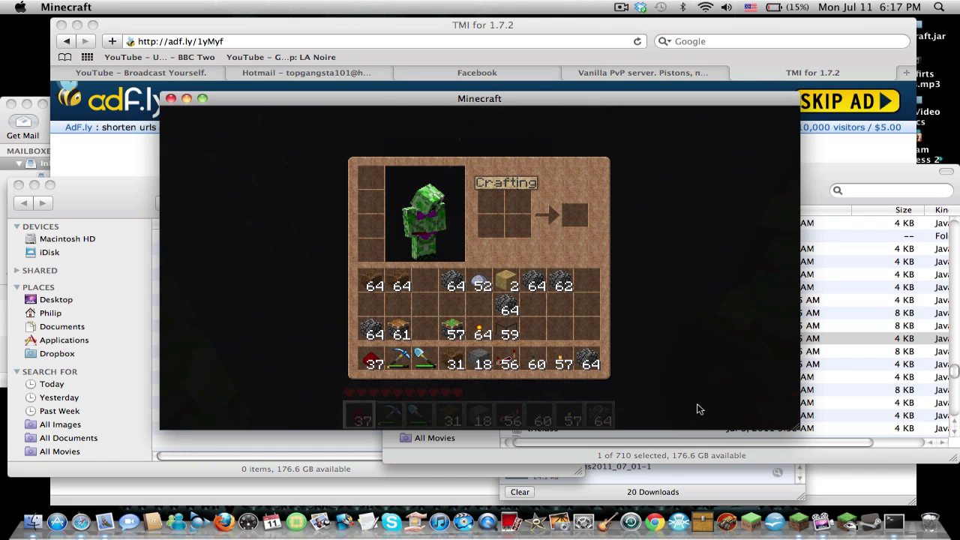
{"action": "key", "text": "o"}
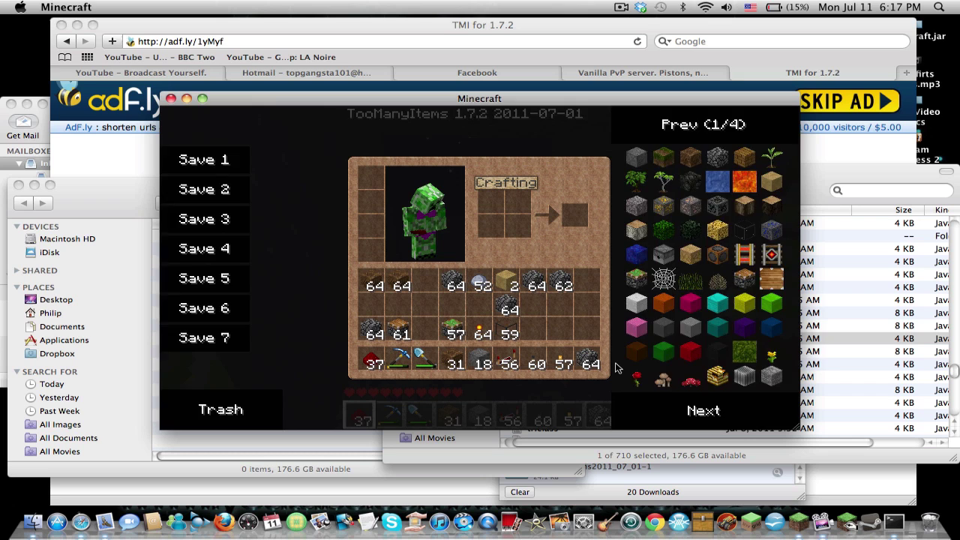
{"action": "key", "text": "o"}
{"action": "key", "text": "o"}
{"action": "key", "text": "o"}
{"action": "key", "text": "o"}
{"action": "key", "text": "o"}
{"action": "key", "text": "o"}
{"action": "key", "text": "o"}
{"action": "key", "text": "o"}
{"action": "key", "text": "o"}
{"action": "key", "text": "o"}
{"action": "key", "text": "o"}
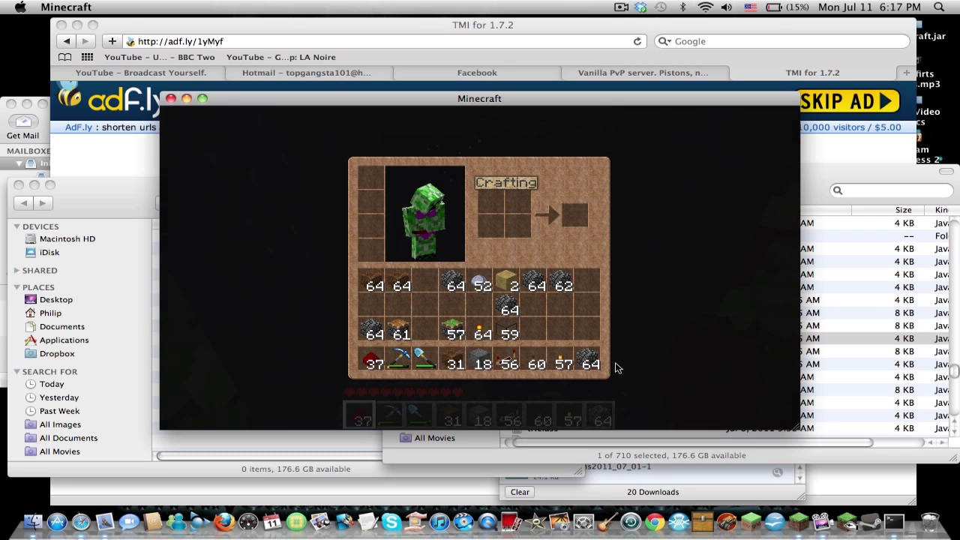
{"action": "key", "text": "o"}
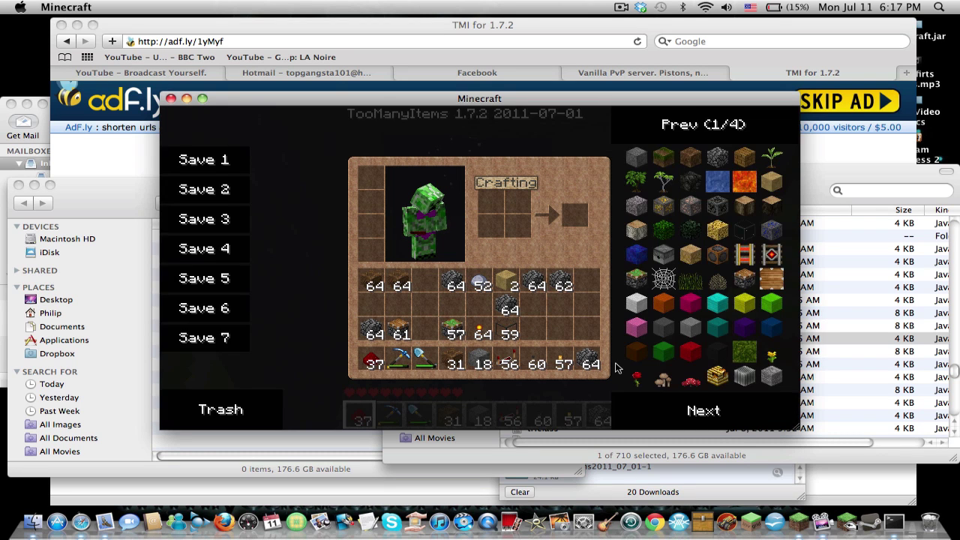
Close the inventory, leave the world for the title screen and close Minecraft.
{"action": "key", "text": "e"}
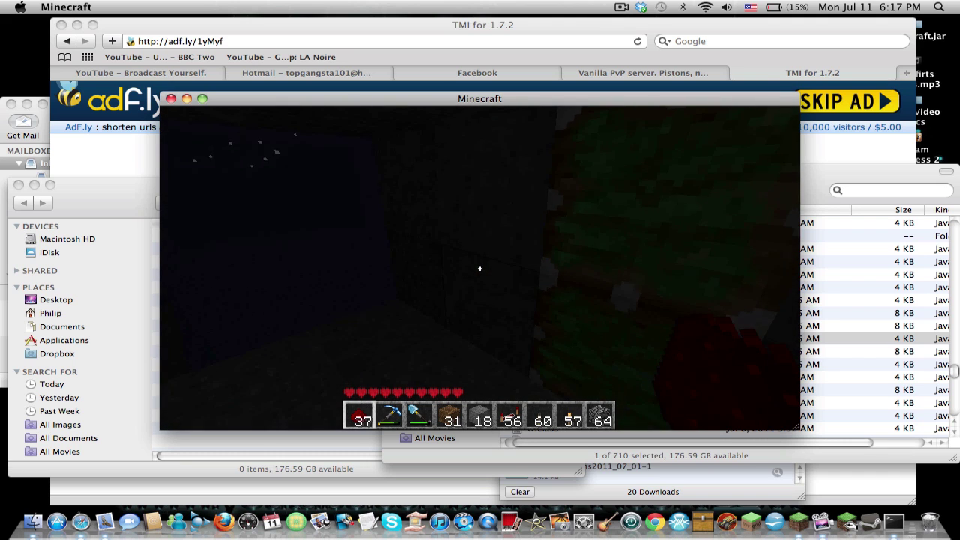
{"action": "key", "text": "Escape"}
{"action": "left_click", "coordinate": [483, 342]}
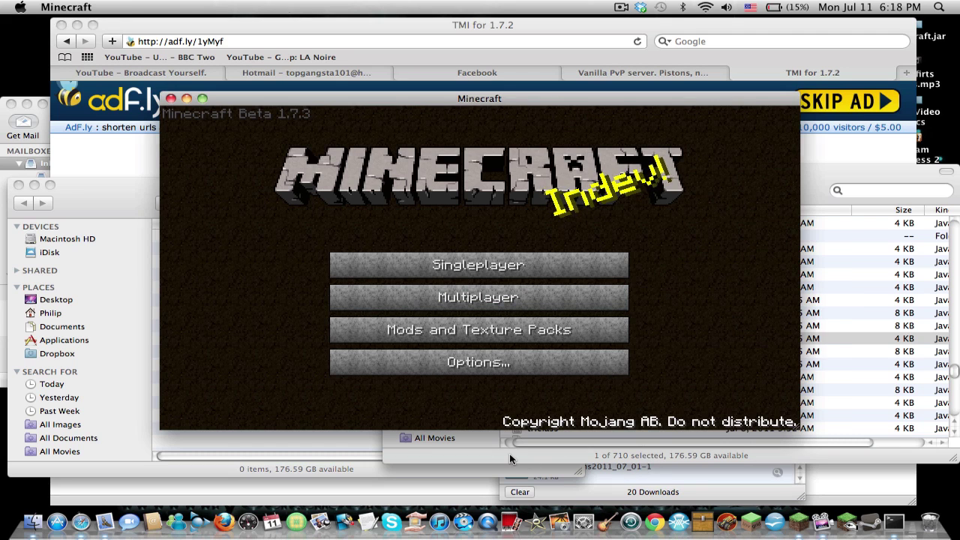
{"action": "left_click", "coordinate": [651, 462]}
{"action": "left_click", "coordinate": [171, 98]}
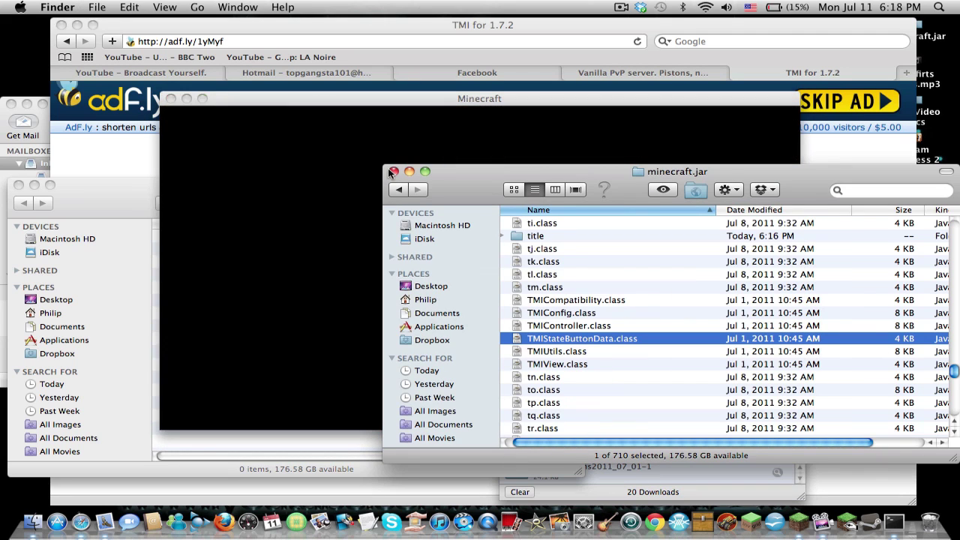
Go back from the minecraft.jar folder to the minecraft folder and open TooManyItems.txt.
{"action": "left_click", "coordinate": [398, 191]}
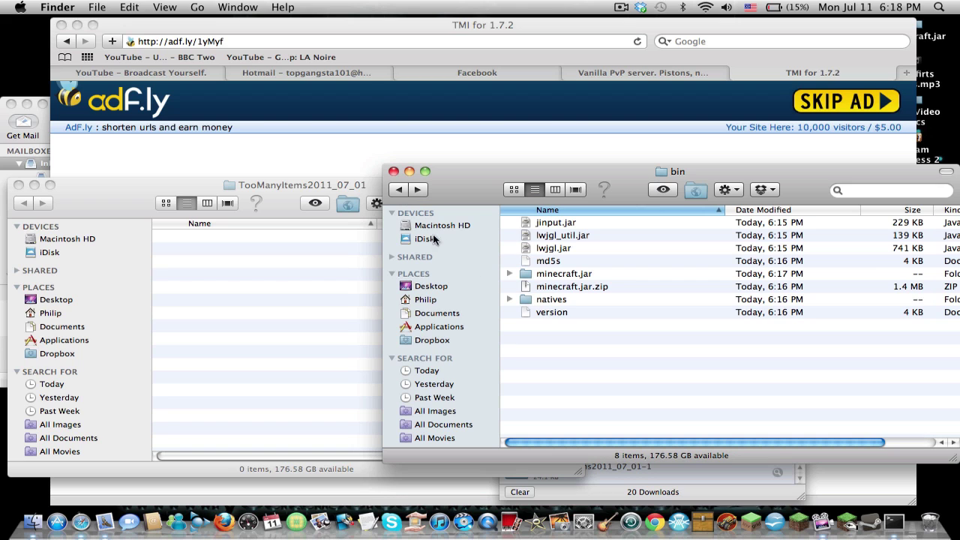
{"action": "left_click", "coordinate": [398, 191]}
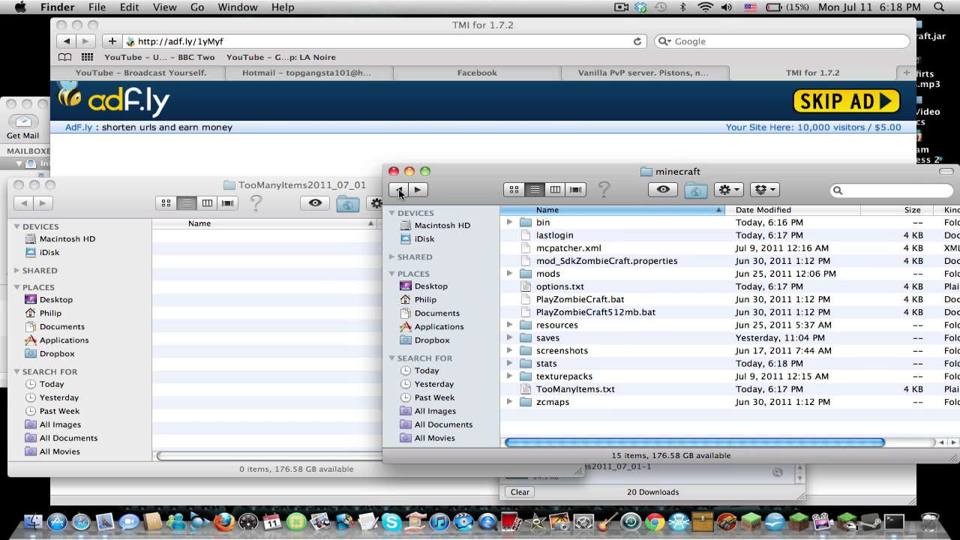
{"action": "left_click", "coordinate": [555, 389]}
{"action": "left_click", "coordinate": [586, 401]}
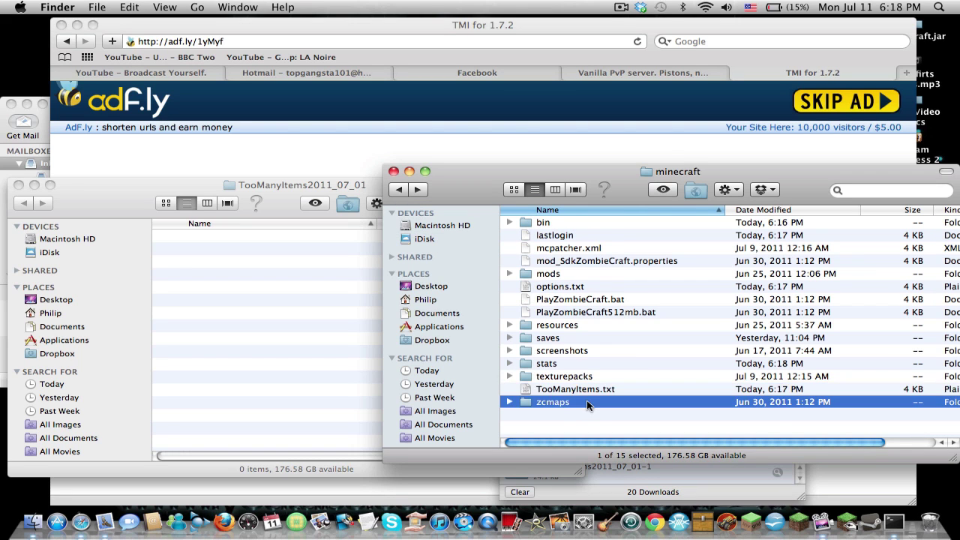
{"action": "left_click", "coordinate": [597, 390]}
{"action": "double_click", "coordinate": [597, 390]}
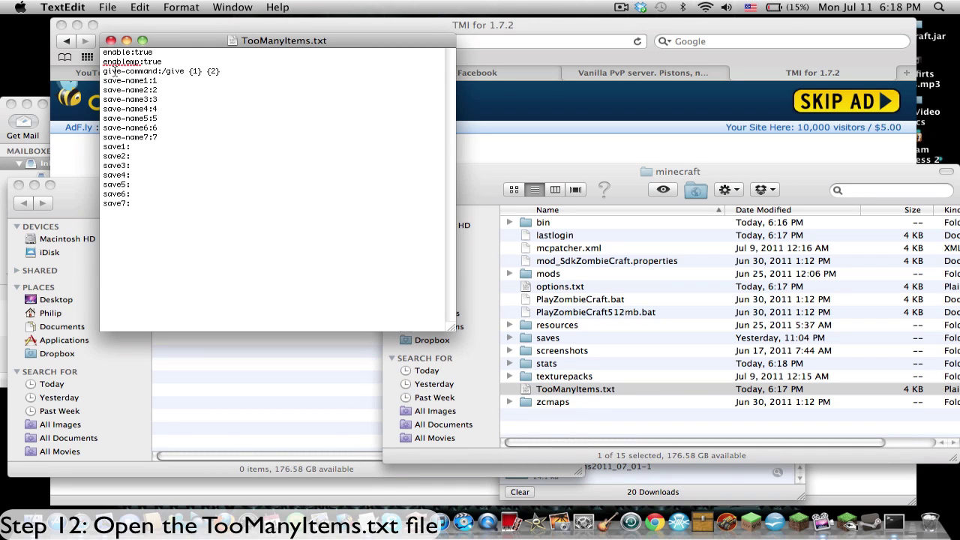
Insert {0} after /give in the give-command line and delete it again, leaving the command as /give {1} {2}.
{"action": "left_click_drag", "start_coordinate": [125, 71], "coordinate": [222, 71]}
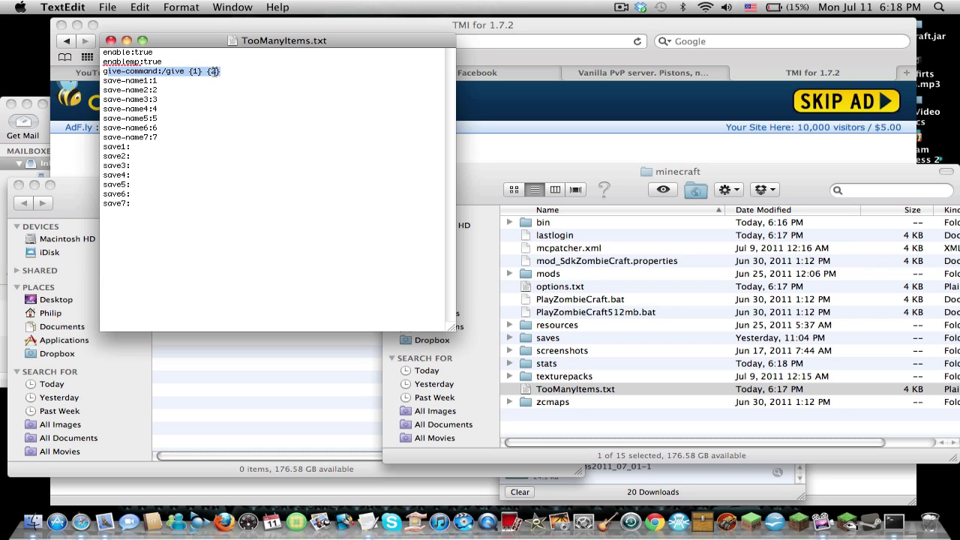
{"action": "left_click", "coordinate": [186, 71]}
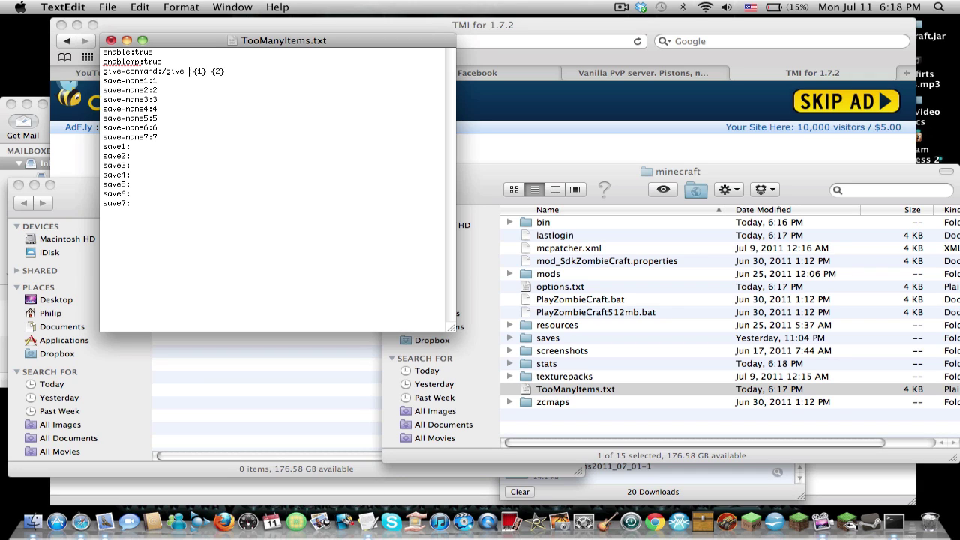
{"action": "type", "text": "{"}
{"action": "type", "text": "0"}
{"action": "type", "text": "} {1"}
{"action": "type", "text": "}"}
{"action": "key", "text": "BackSpace"}
{"action": "key", "text": "BackSpace"}
{"action": "key", "text": "BackSpace"}
{"action": "key", "text": "BackSpace"}
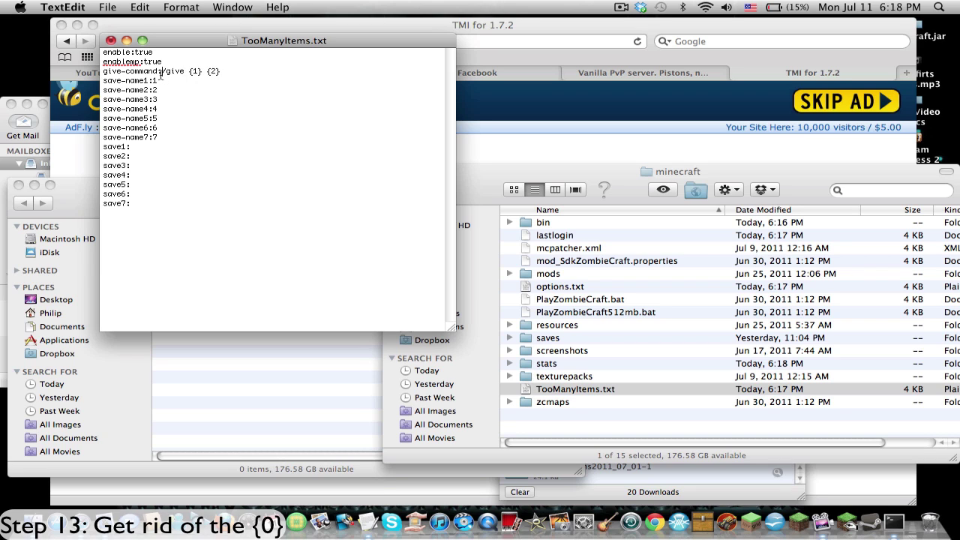
{"action": "left_click_drag", "start_coordinate": [161, 72], "coordinate": [223, 72]}
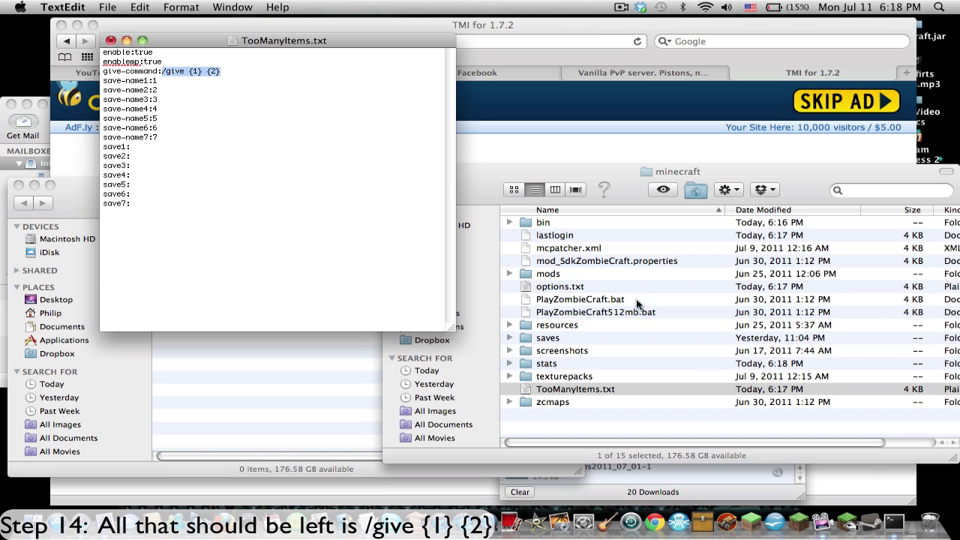
Launch Minecraft again, log in with the remembered account and open the multiplayer screen.
{"action": "left_click", "coordinate": [806, 523]}
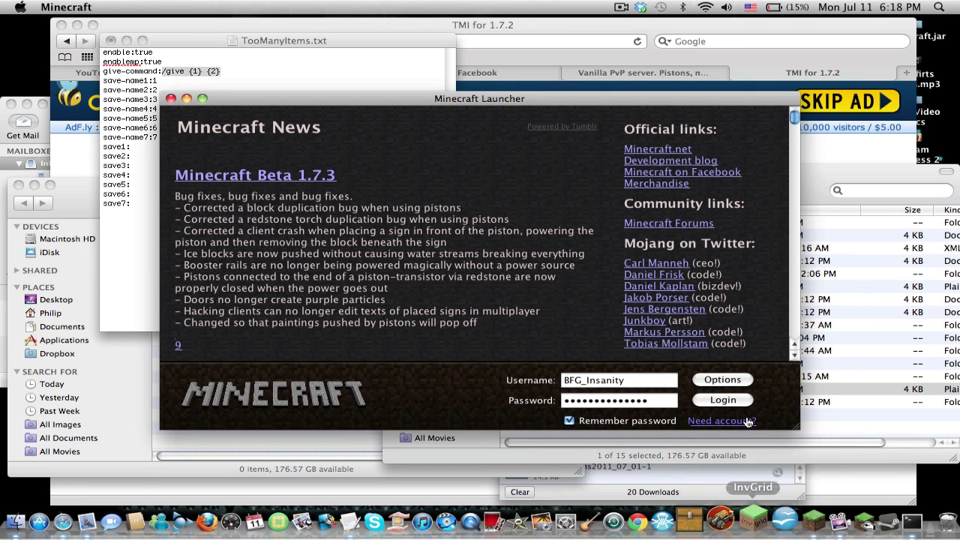
{"action": "left_click", "coordinate": [729, 397]}
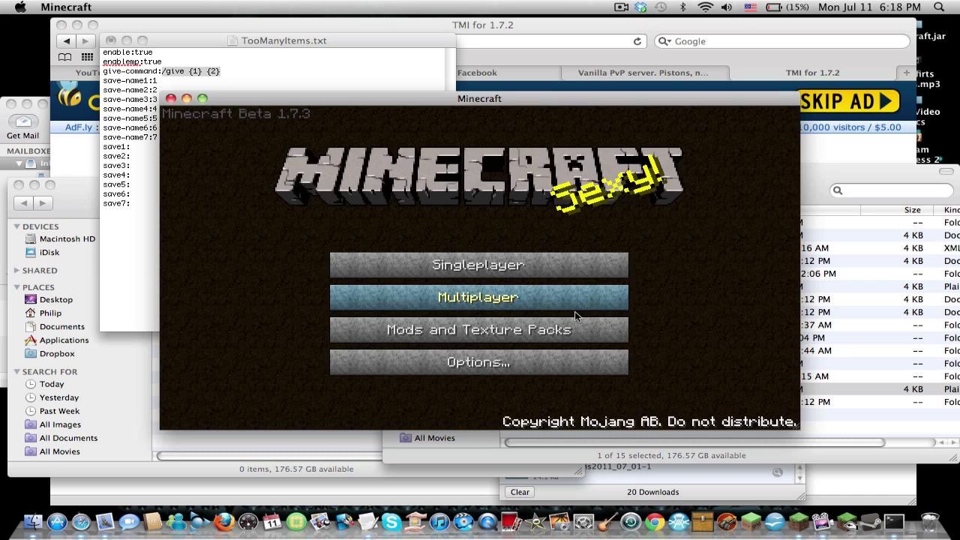
{"action": "left_click", "coordinate": [575, 314]}
Look up the SiegeCraft server's address in Safari, return to Minecraft and replace the server IP with 46.182.120.86.
{"action": "left_click", "coordinate": [648, 72]}
{"action": "left_click", "coordinate": [648, 72]}
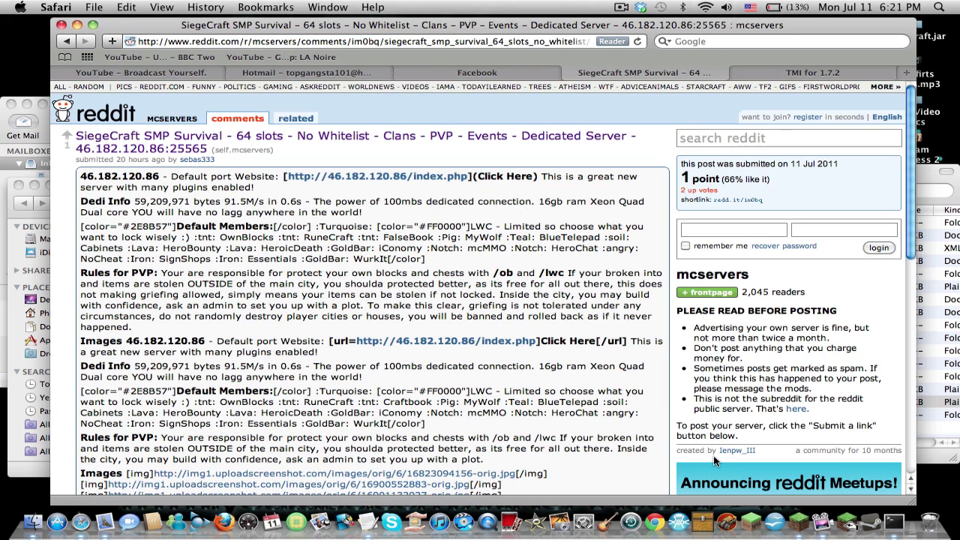
{"action": "left_click", "coordinate": [809, 531]}
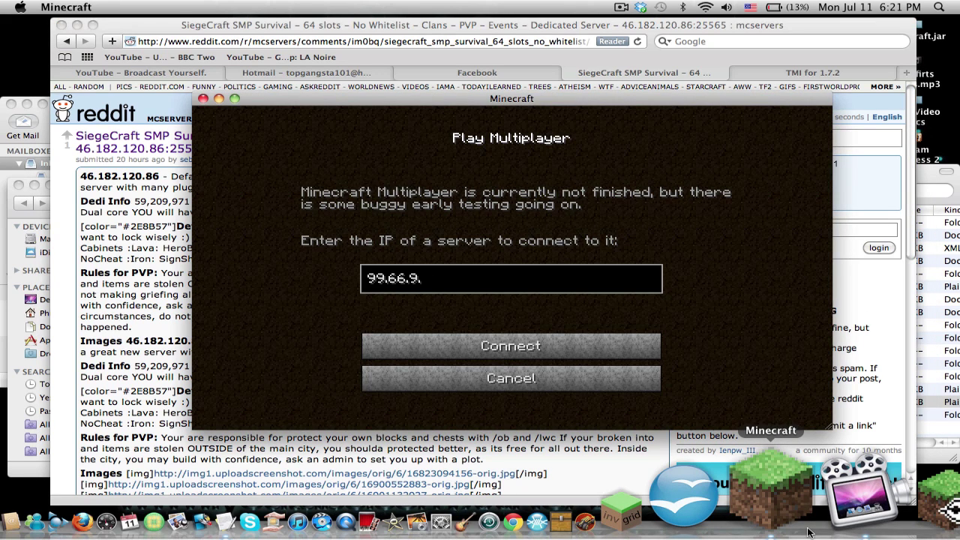
{"action": "key", "text": "BackSpace"}
{"action": "key", "text": "BackSpace"}
{"action": "key", "text": "BackSpace"}
{"action": "key", "text": "BackSpace"}
{"action": "key", "text": "BackSpace"}
{"action": "key", "text": "BackSpace"}
{"action": "key", "text": "BackSpace"}
{"action": "key", "text": "BackSpace"}
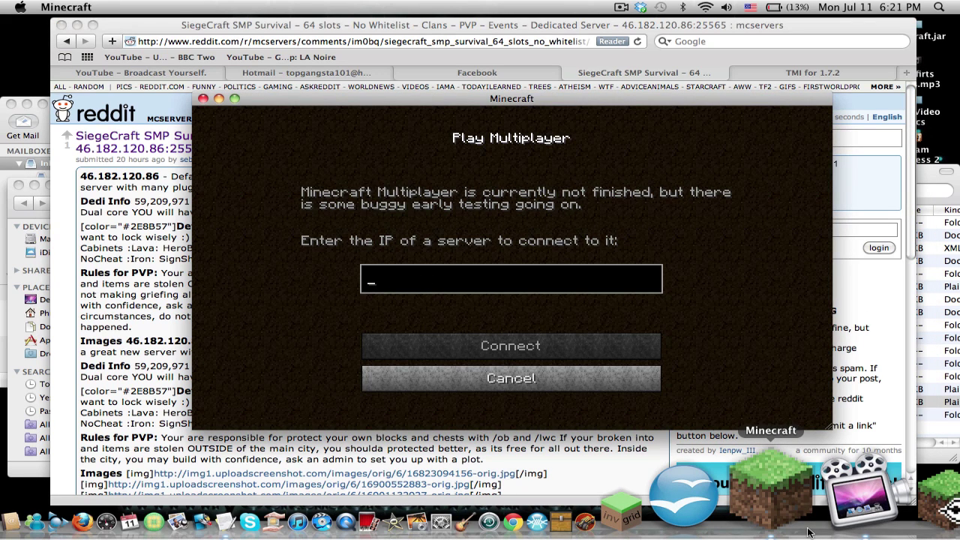
{"action": "type", "text": "46.182"}
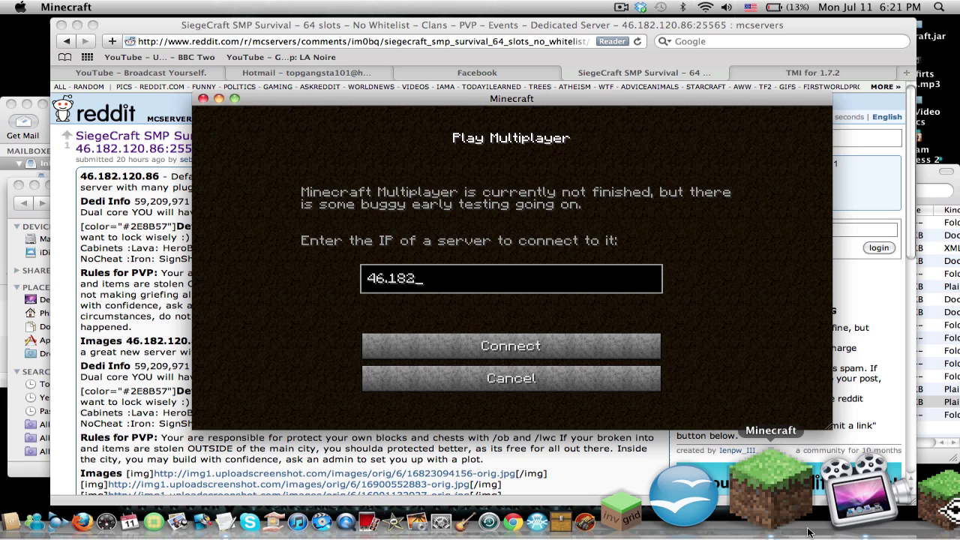
{"action": "type", "text": ".120.86"}
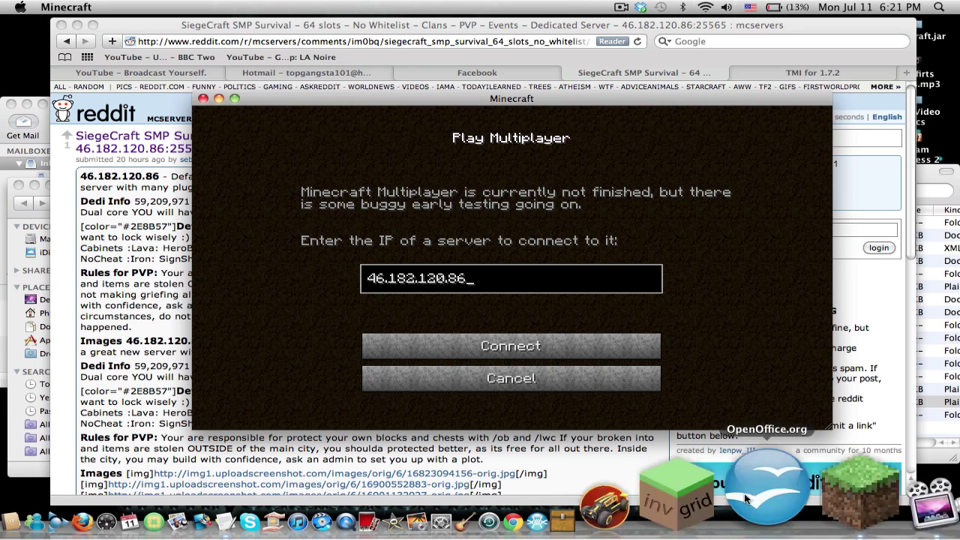
Connect to the multiplayer server and check the TooManyItems item list in the inventory, ending back in the game.
{"action": "left_click", "coordinate": [638, 354]}
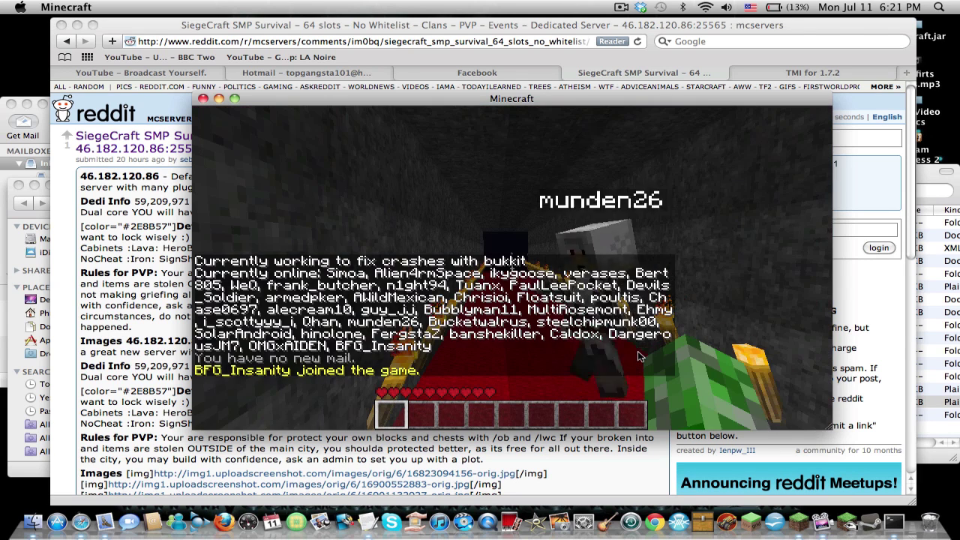
{"action": "key", "text": "e"}
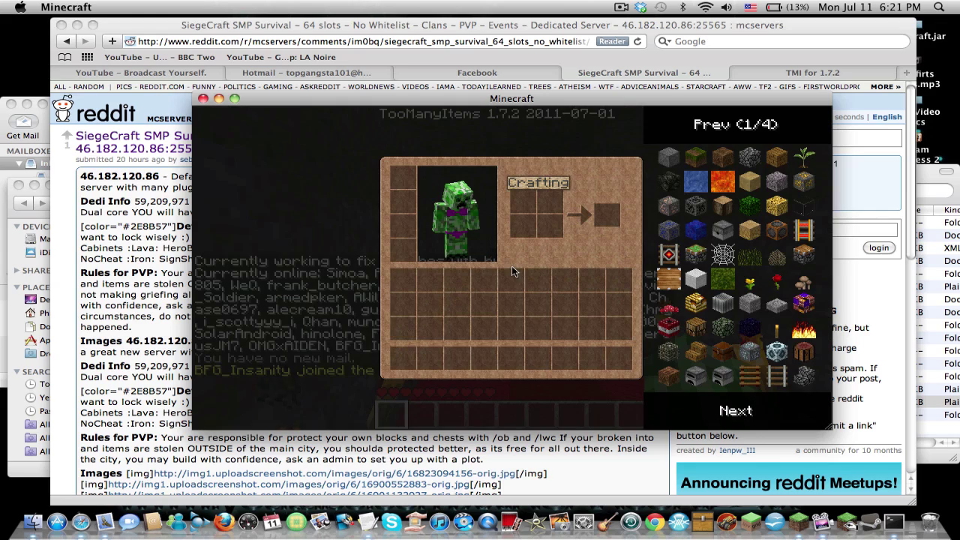
{"action": "key", "text": "e"}
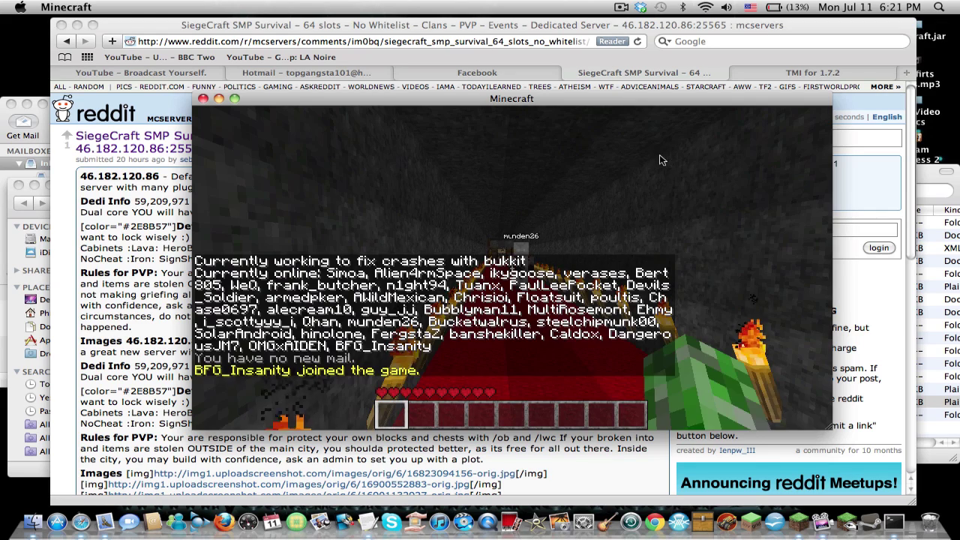
{"action": "key", "text": "Escape"}
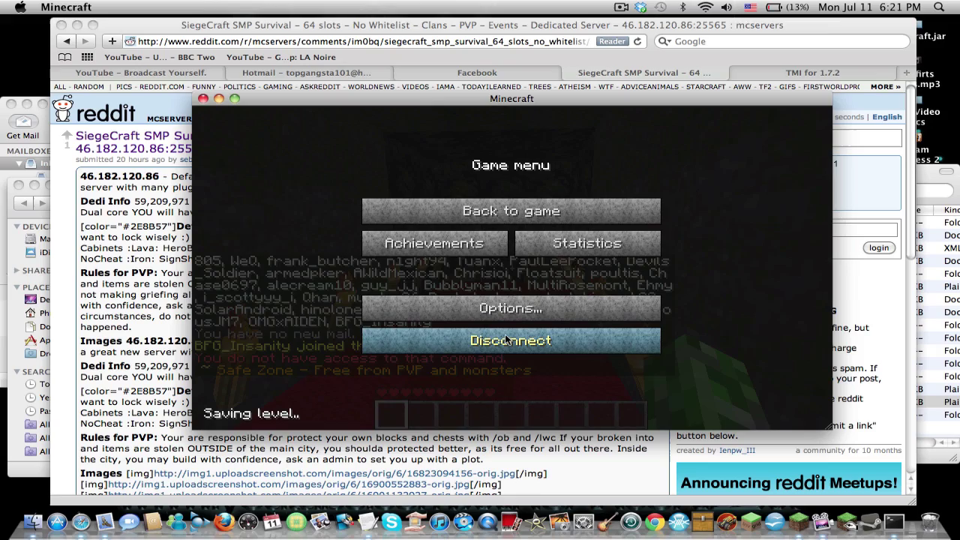
{"action": "left_click", "coordinate": [525, 211]}
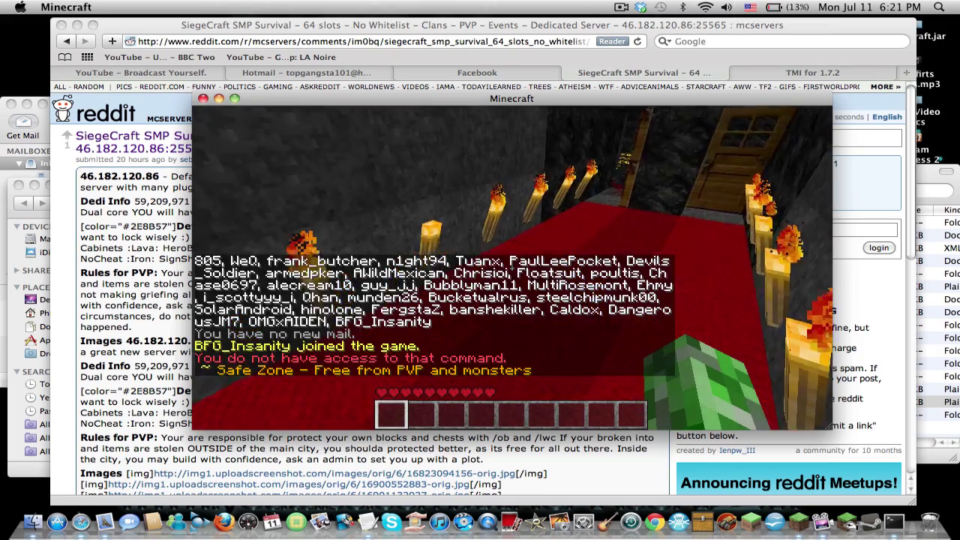
Walk from the red-carpet hall into the dark room and try to give yourself Grass from the TooManyItems item list.
{"action": "key", "text": "w"}
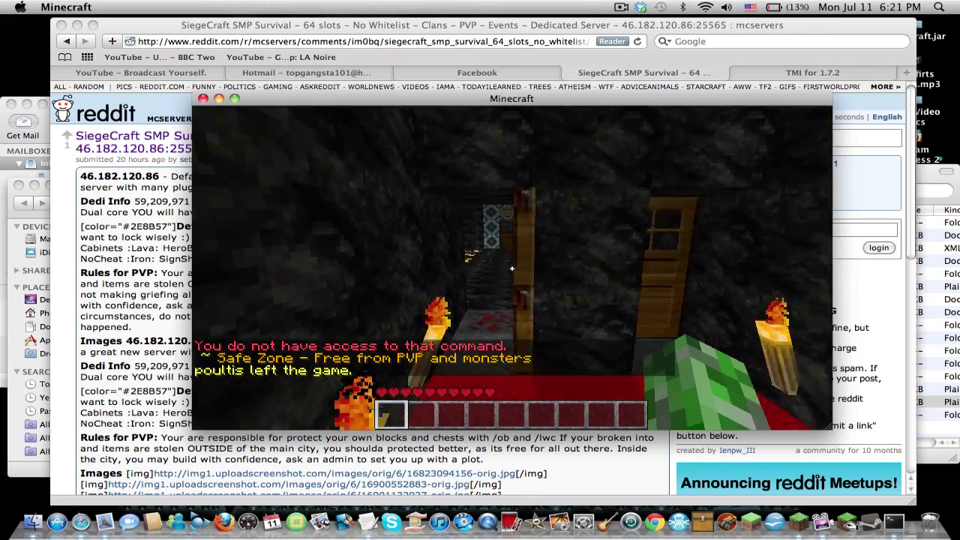
{"action": "key", "text": "w"}
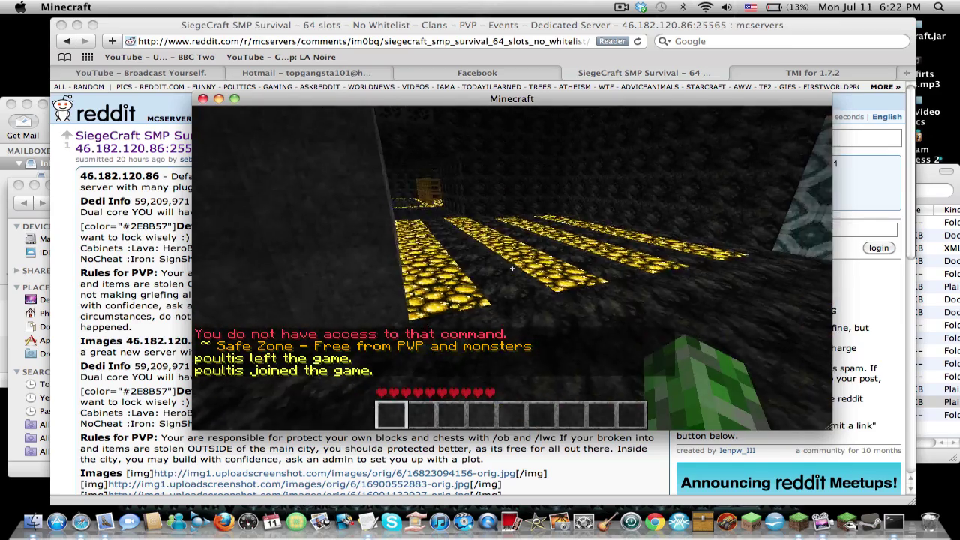
{"action": "key", "text": "e"}
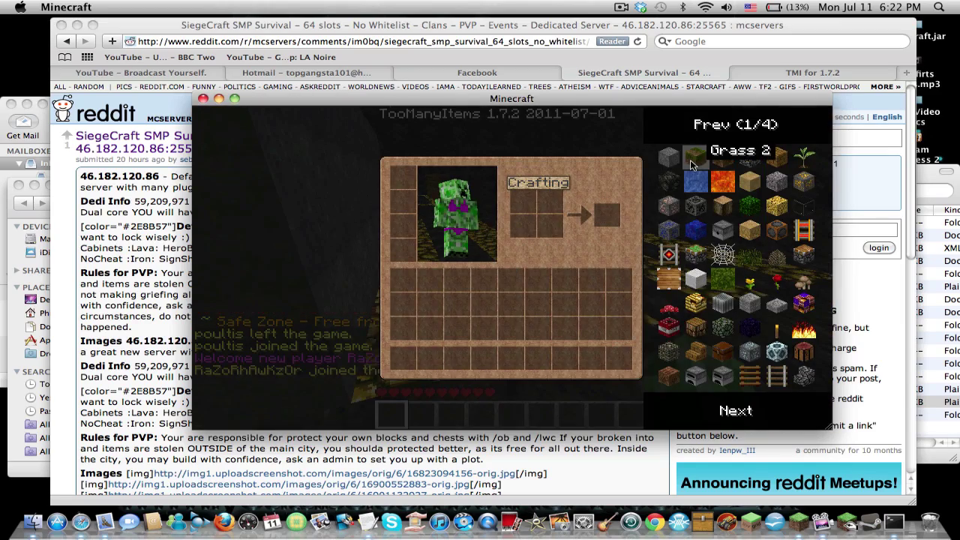
{"action": "left_click", "coordinate": [690, 159]}
{"action": "key", "text": "e"}
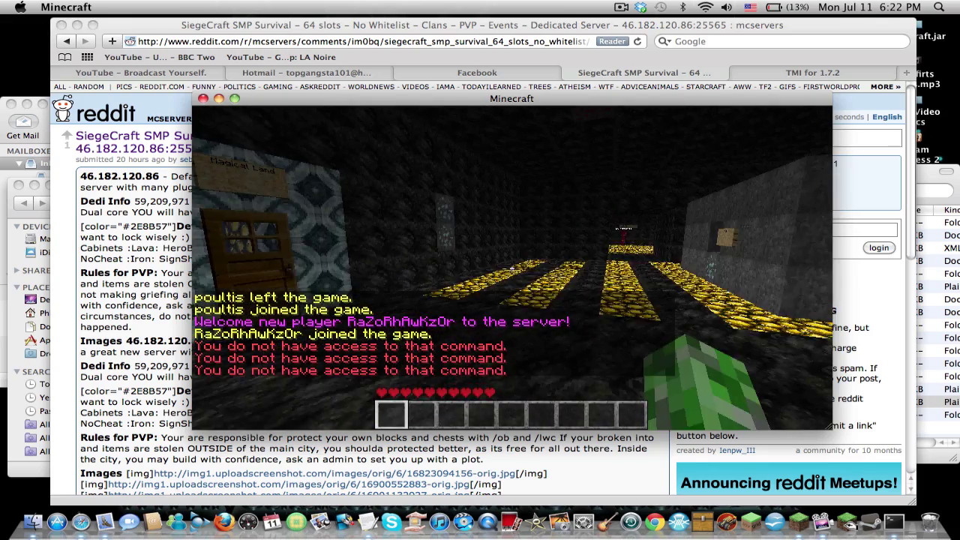
Walk back to the red-carpet corridor and quit Minecraft.
{"action": "key", "text": "w"}
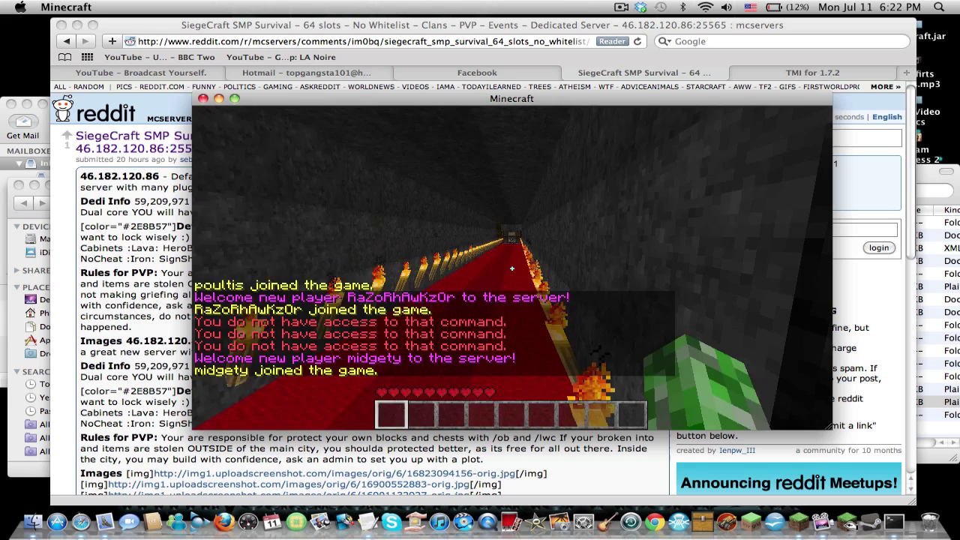
{"action": "key", "text": "e"}
{"action": "left_click", "coordinate": [203, 99]}
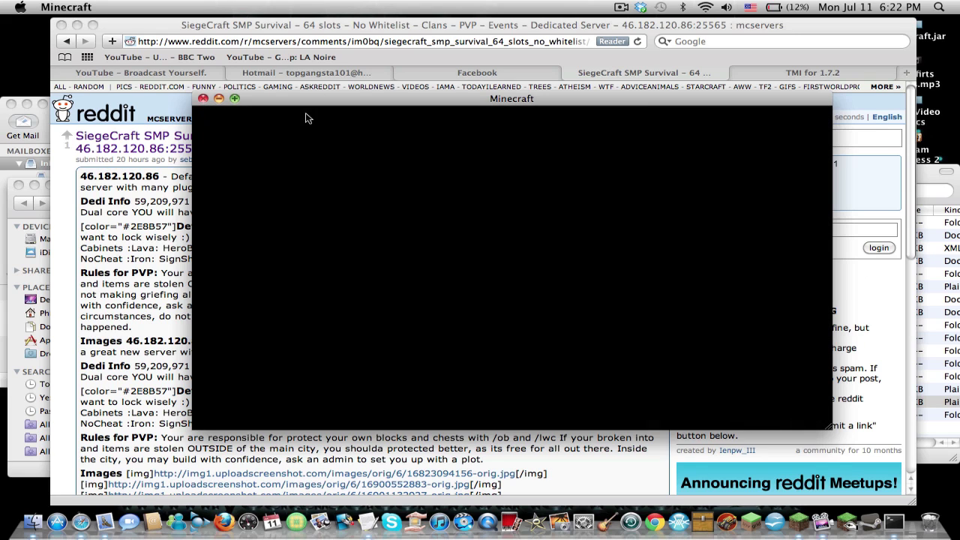
Switch from the minecraft folder in Finder to TooManyItems.txt in TextEdit, save it and close it.
{"action": "left_click", "coordinate": [954, 336]}
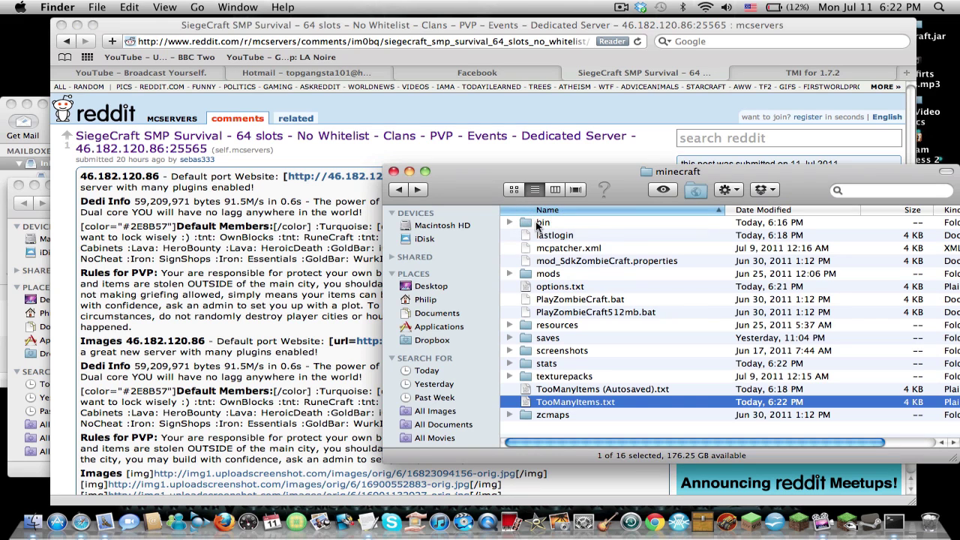
{"action": "left_click", "coordinate": [602, 389]}
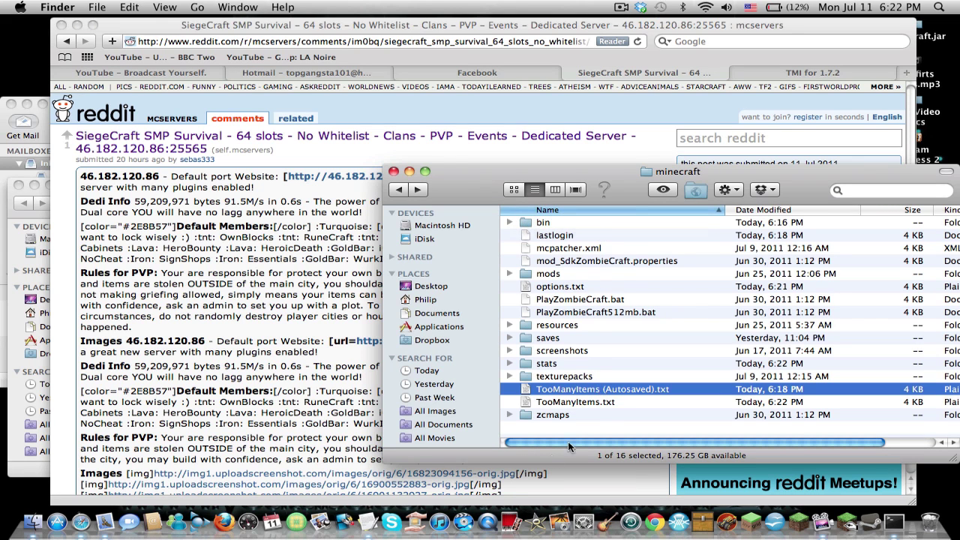
{"action": "left_click", "coordinate": [367, 522]}
{"action": "key", "text": "super+s"}
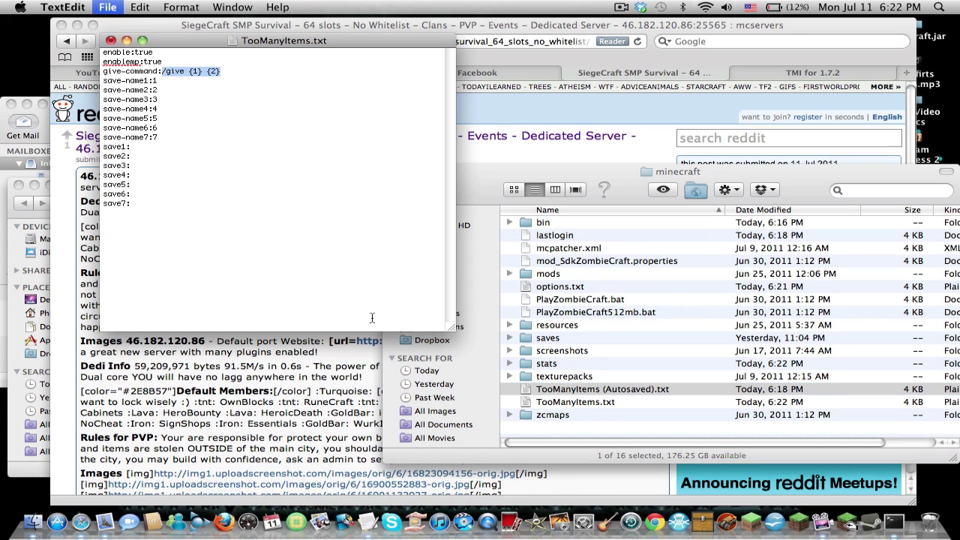
{"action": "left_click", "coordinate": [304, 132]}
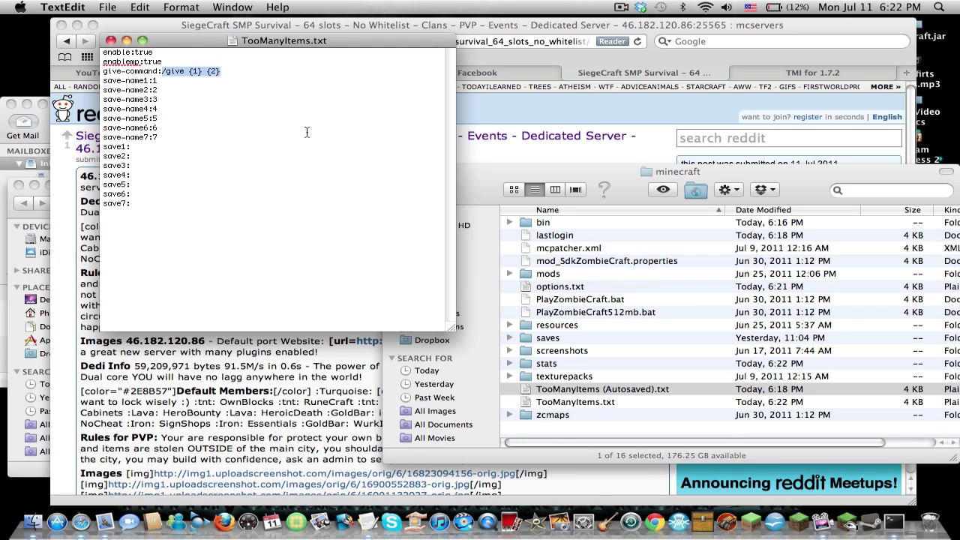
{"action": "left_click", "coordinate": [110, 41]}
Select the bin folder in the minecraft folder, switch to Safari and close the TMI for 1.7.2 page.
{"action": "left_click", "coordinate": [598, 231]}
{"action": "left_click", "coordinate": [588, 227]}
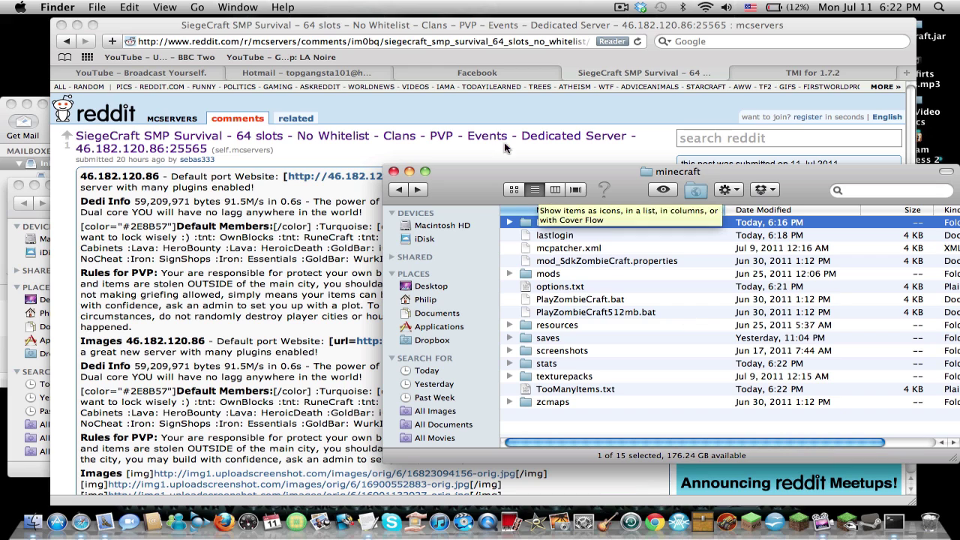
{"action": "left_click", "coordinate": [781, 72]}
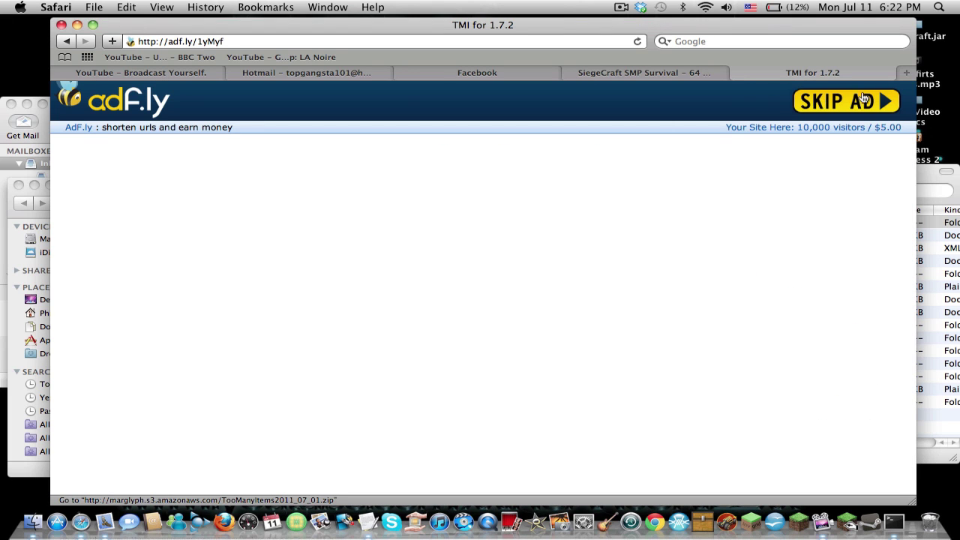
{"action": "left_click", "coordinate": [738, 73]}
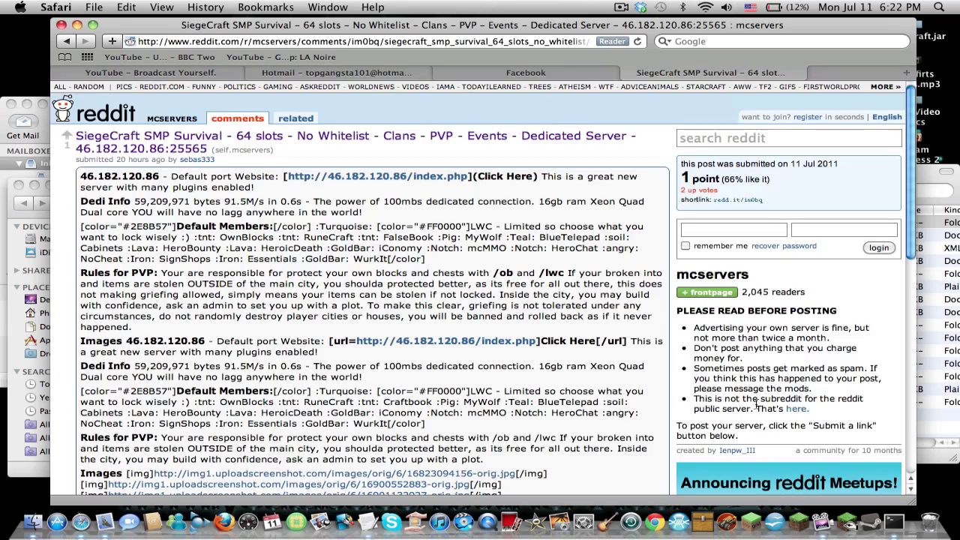
{"action": "key", "text": "F9"}
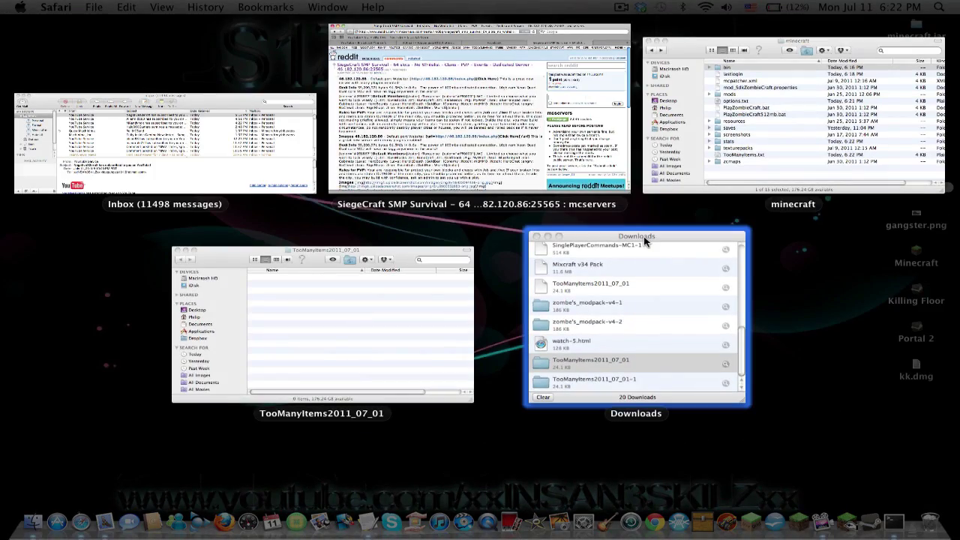
{"action": "left_click", "coordinate": [626, 301]}
{"action": "left_click", "coordinate": [510, 264]}
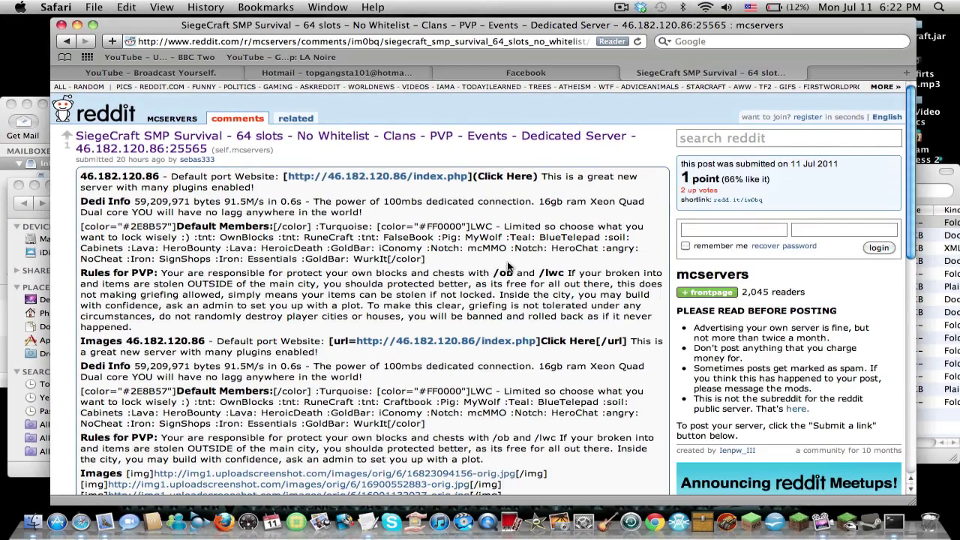
Switch to Finder, open the bin folder inside the minecraft folder and move the existing minecraft.jar to the Trash.
{"action": "left_click", "coordinate": [946, 255]}
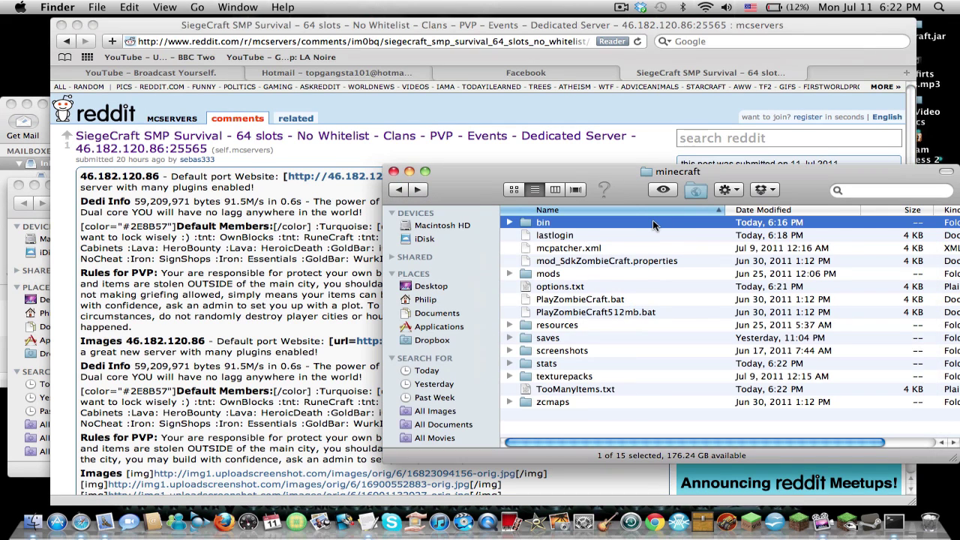
{"action": "double_click", "coordinate": [653, 224]}
{"action": "left_click_drag", "start_coordinate": [588, 275], "coordinate": [930, 495]}
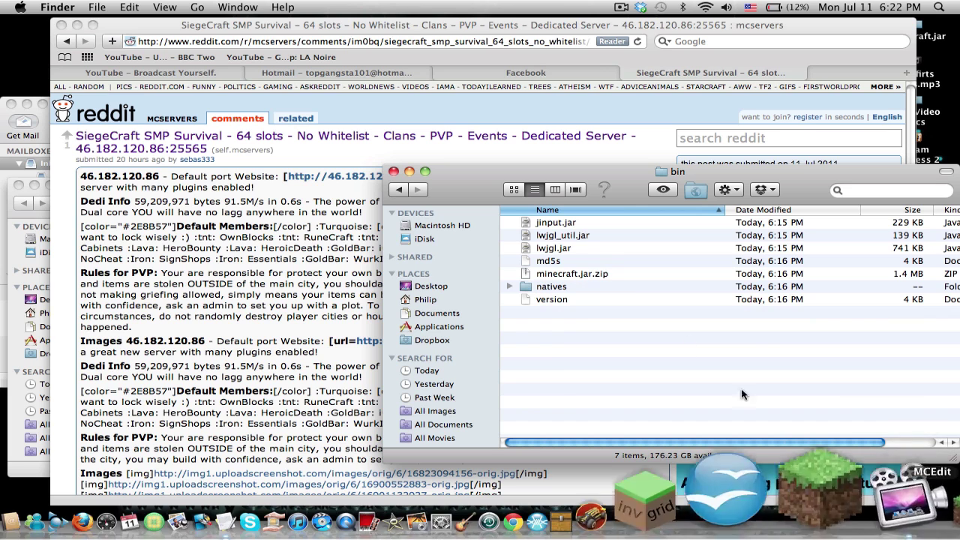
Extract minecraft.jar.zip, name the extracted folder minecraft.jar with the .jar extension added, and open it.
{"action": "double_click", "coordinate": [595, 274]}
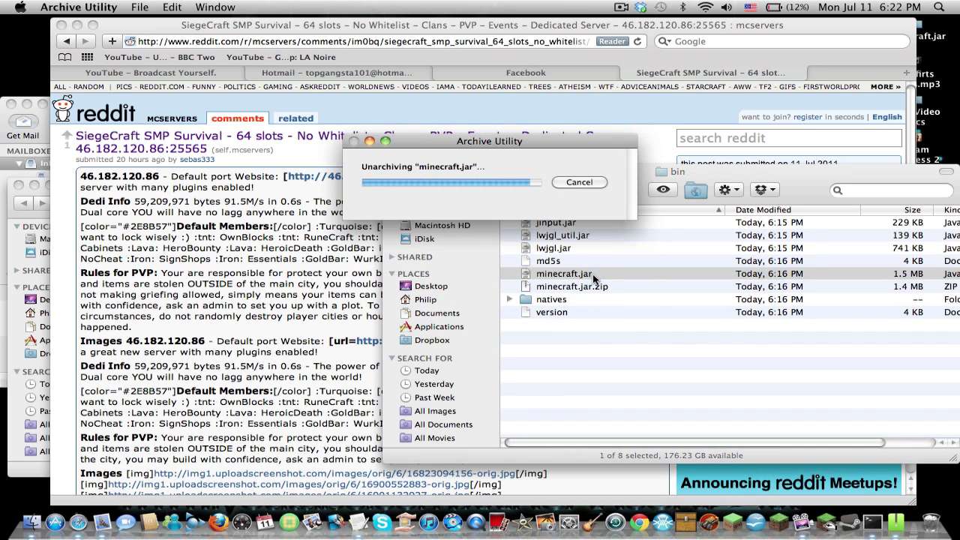
{"action": "key", "text": "Return"}
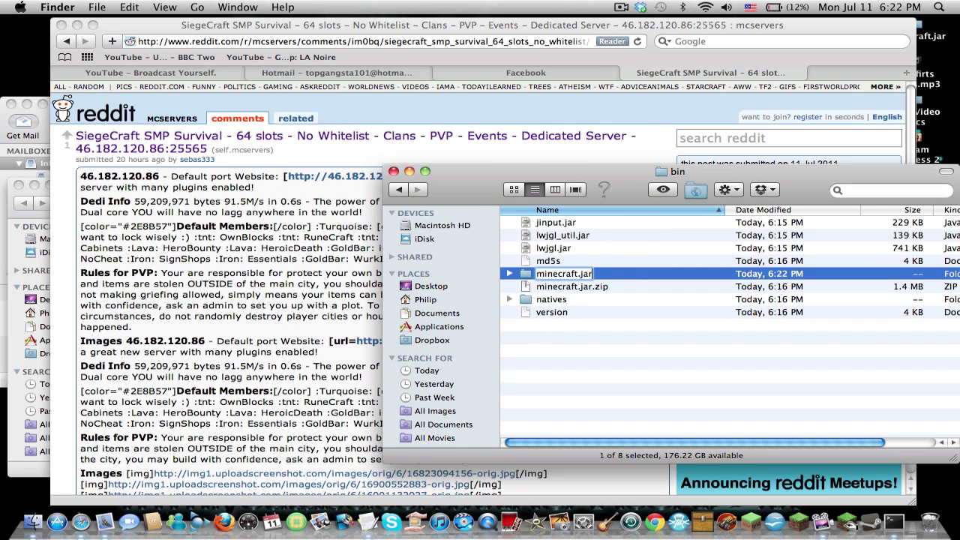
{"action": "type", "text": ".jar"}
{"action": "key", "text": "Return"}
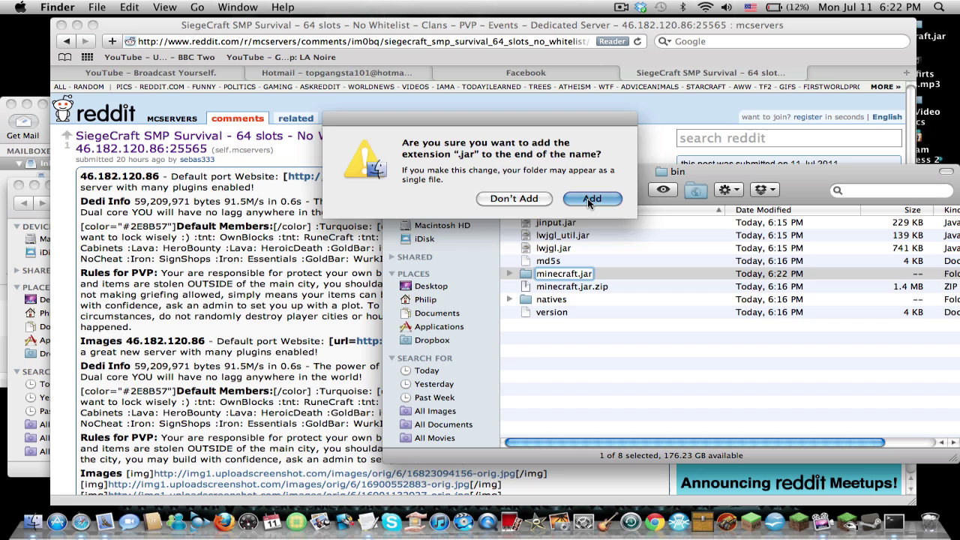
{"action": "left_click", "coordinate": [587, 198]}
{"action": "double_click", "coordinate": [565, 273]}
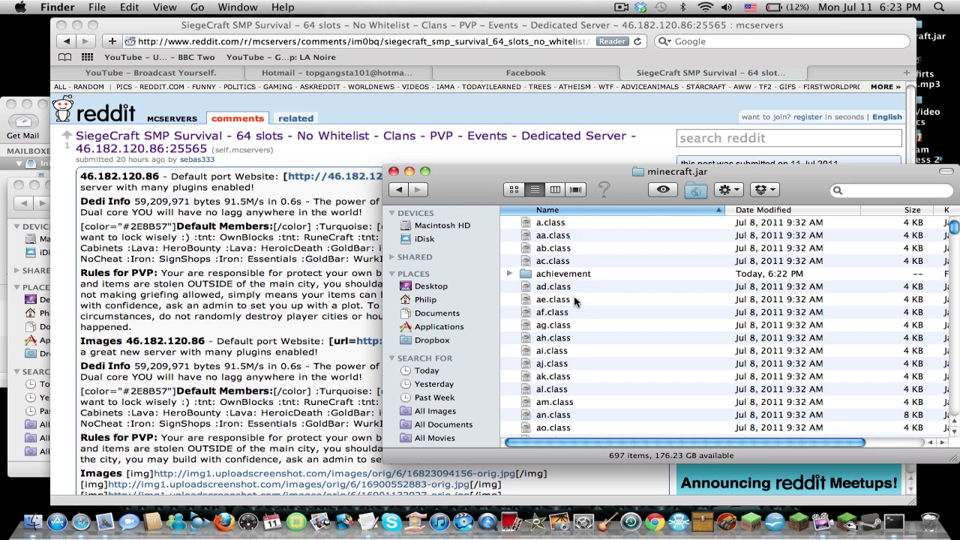
Open the Downloads folder in a second Finder window and open its TooManyItems2011_07_01-1 folder.
{"action": "left_click", "coordinate": [32, 523]}
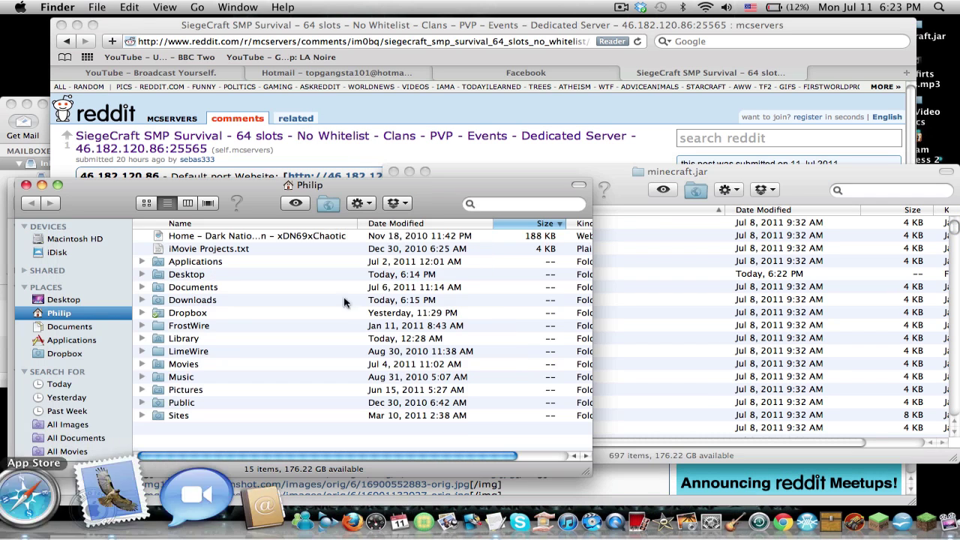
{"action": "left_click", "coordinate": [187, 300]}
{"action": "double_click", "coordinate": [187, 300]}
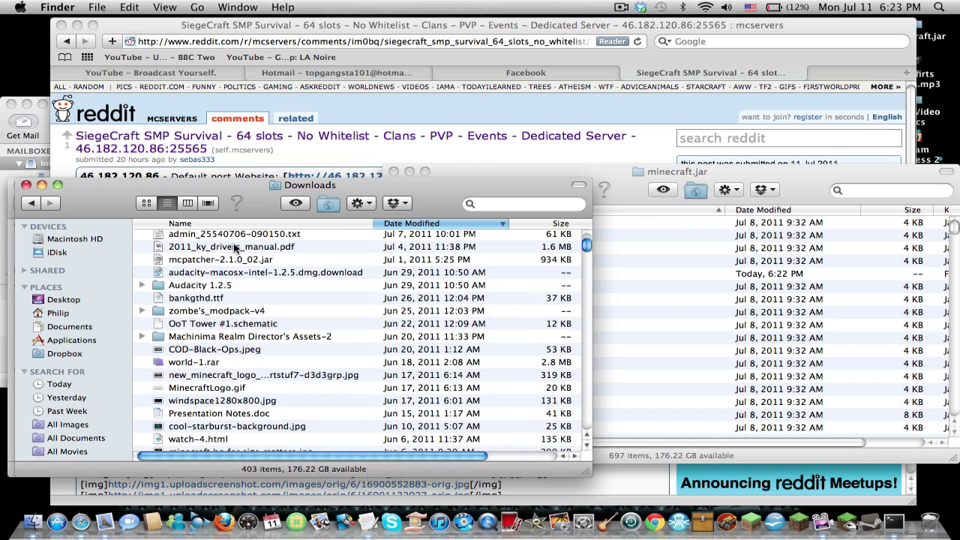
{"action": "scroll", "coordinate": [246, 260], "scroll_direction": "up", "scroll_amount": 3}
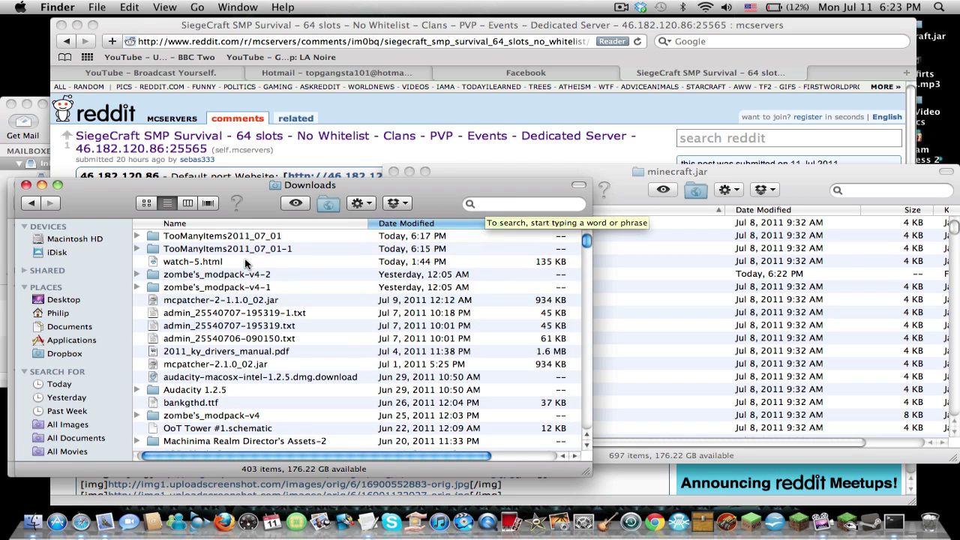
{"action": "left_click", "coordinate": [245, 254]}
{"action": "double_click", "coordinate": [246, 254]}
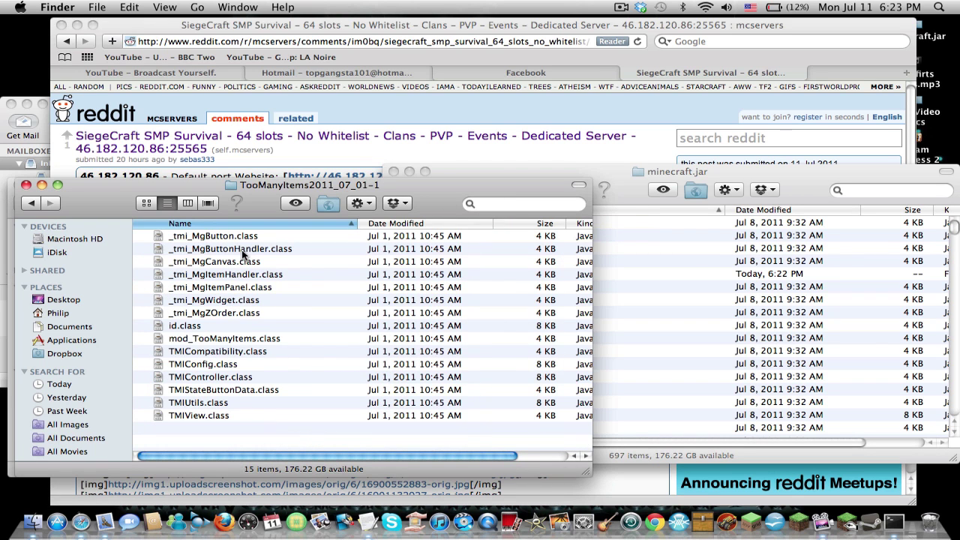
Move all TooManyItems class files into the minecraft.jar folder, replacing the existing id.class.
{"action": "left_click", "coordinate": [242, 252]}
{"action": "key", "text": "super+a"}
{"action": "left_click_drag", "start_coordinate": [253, 265], "coordinate": [717, 283]}
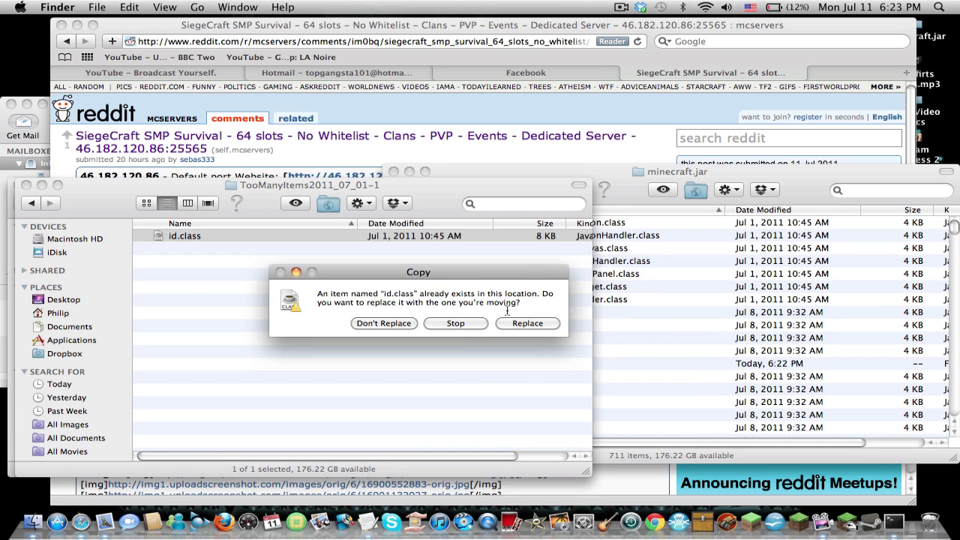
{"action": "left_click", "coordinate": [528, 324]}
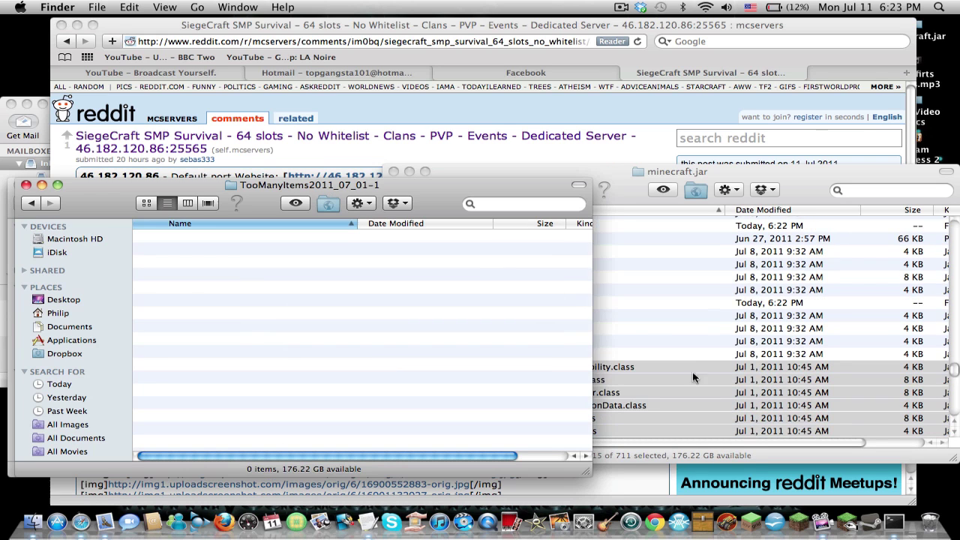
Launch Minecraft, log in with the remembered account and open the singleplayer world list.
{"action": "left_click", "coordinate": [801, 523]}
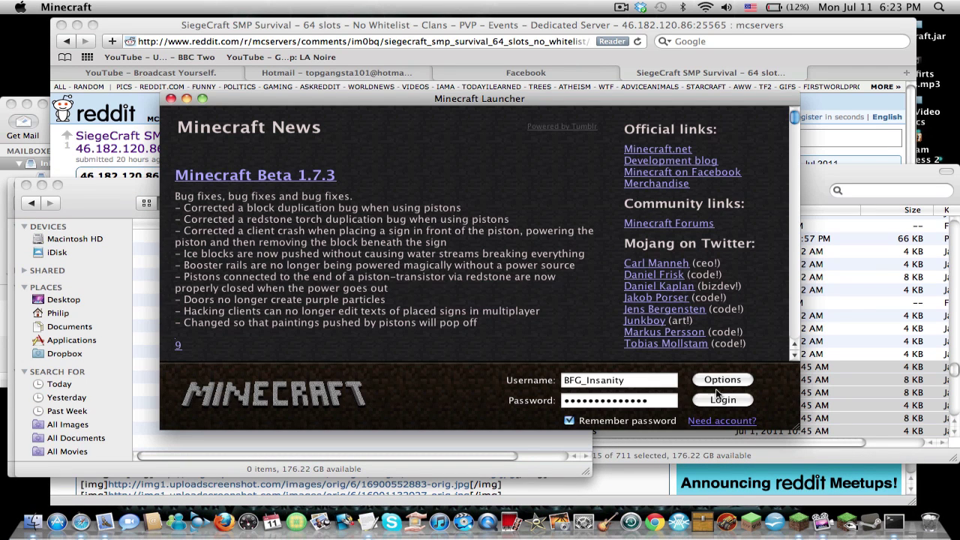
{"action": "left_click", "coordinate": [720, 399]}
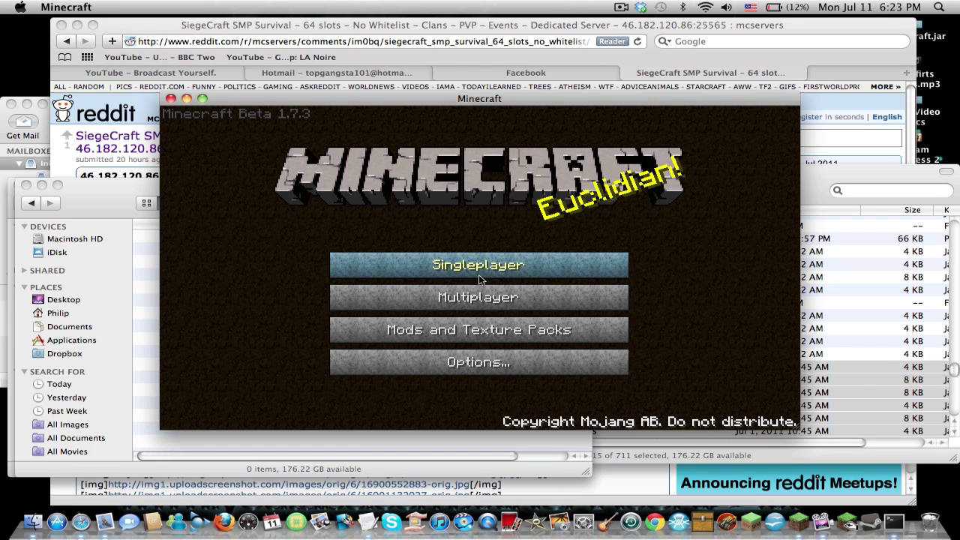
{"action": "left_click", "coordinate": [473, 270]}
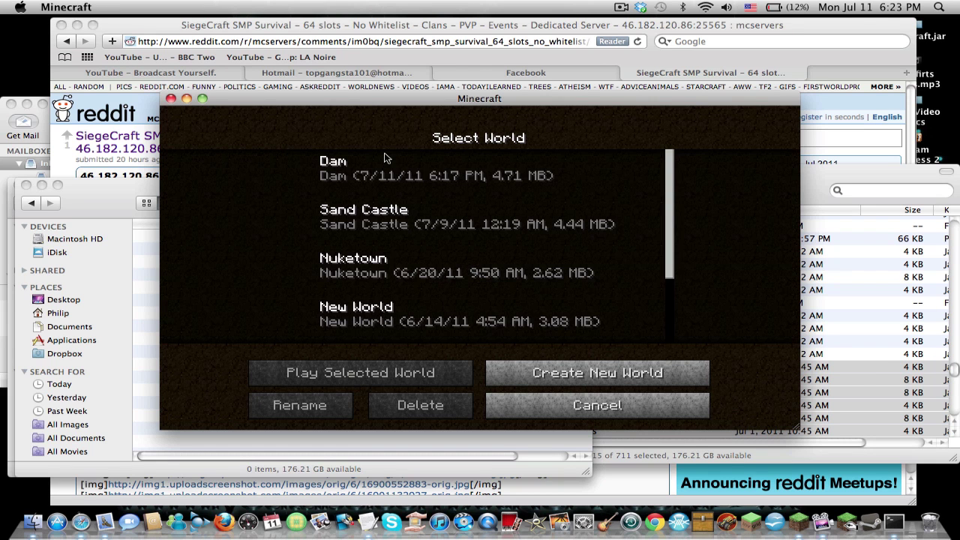
Load the Dam world, check the inventory for the TooManyItems overlay, and quit the world and Minecraft.
{"action": "double_click", "coordinate": [384, 162]}
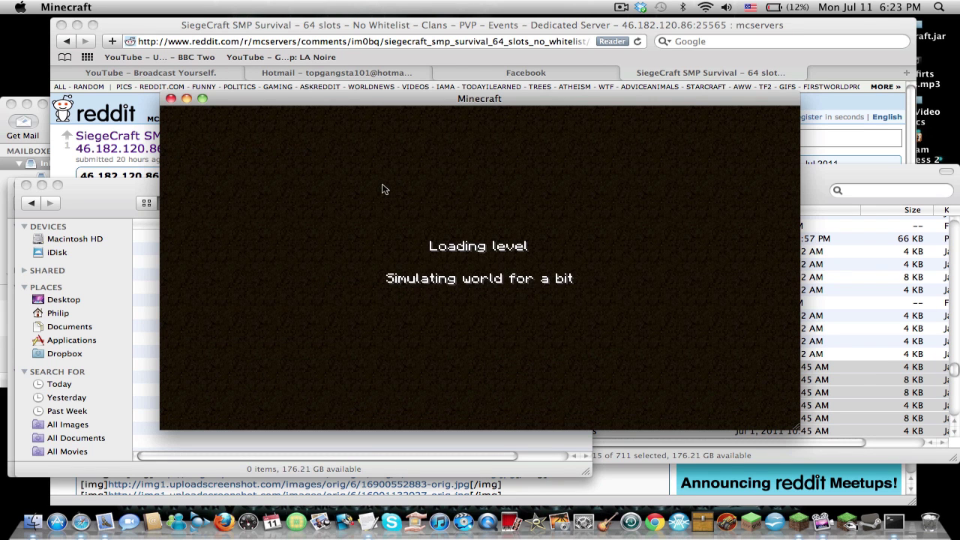
{"action": "key", "text": "e"}
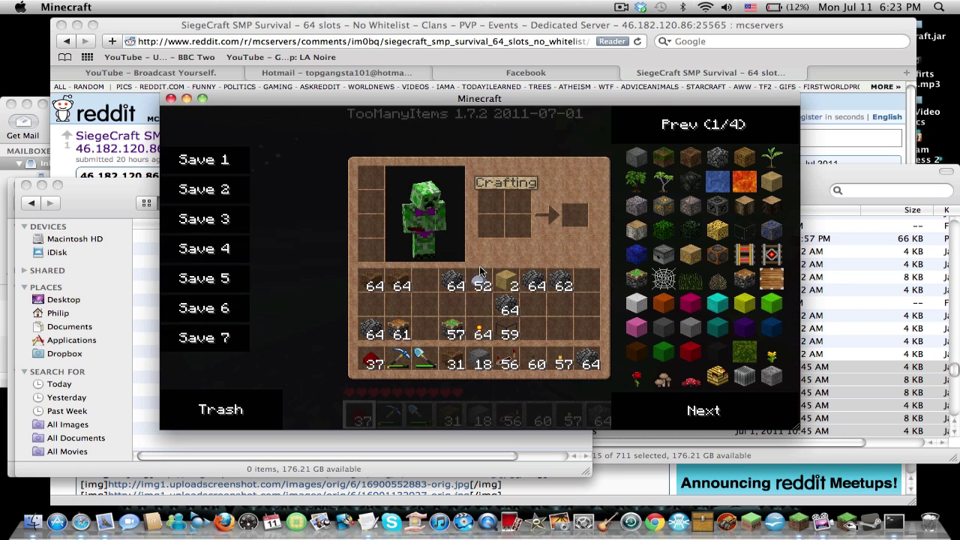
{"action": "key", "text": "e"}
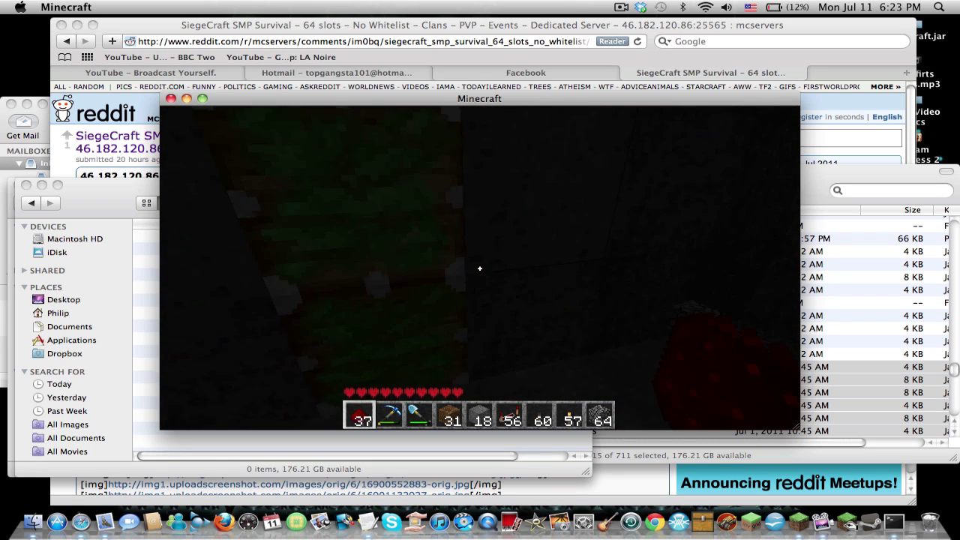
{"action": "key", "text": "Escape"}
{"action": "left_click", "coordinate": [471, 340]}
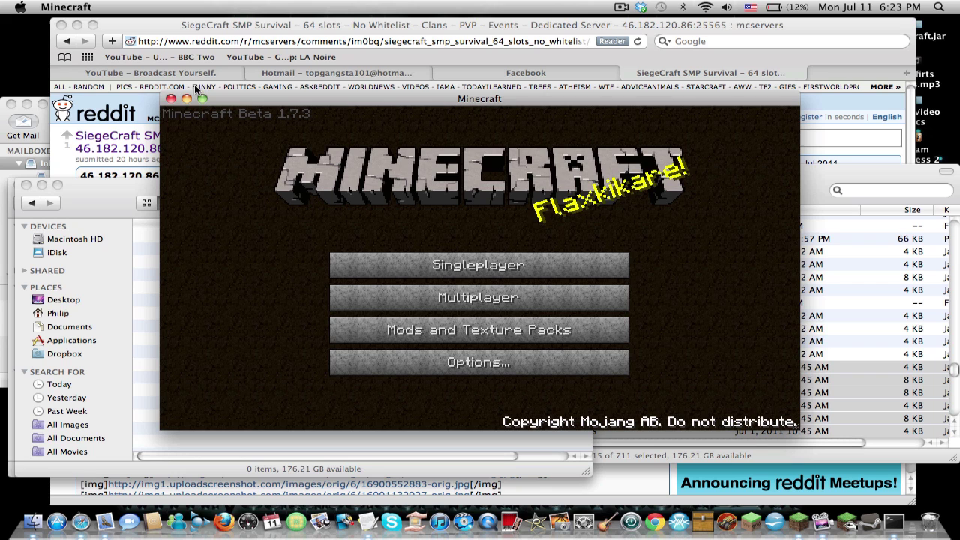
{"action": "left_click", "coordinate": [170, 98]}
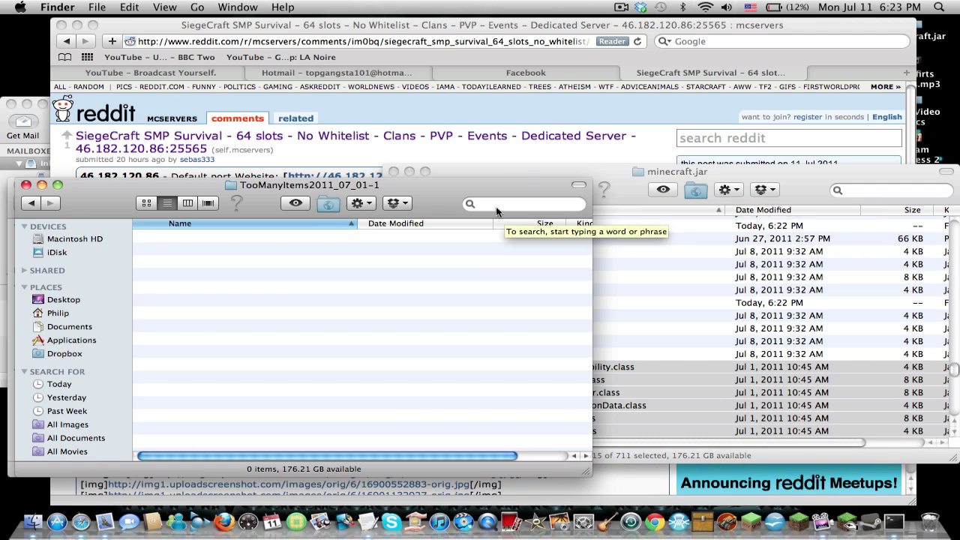
Go back from the minecraft.jar folder to the parent minecraft folder in Finder and open TooManyItems.txt.
{"action": "left_click", "coordinate": [405, 172]}
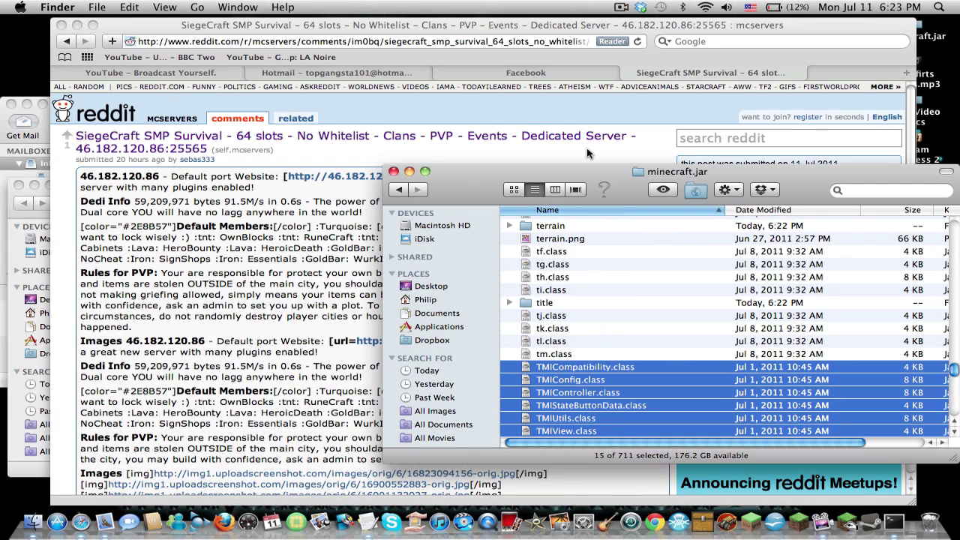
{"action": "left_click", "coordinate": [400, 189]}
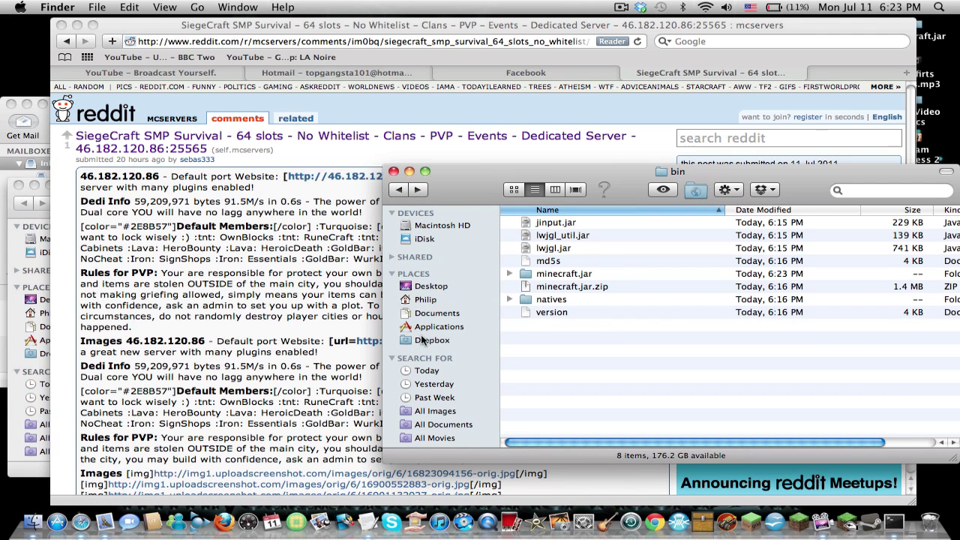
{"action": "left_click", "coordinate": [430, 300]}
{"action": "left_click", "coordinate": [400, 189]}
{"action": "left_click", "coordinate": [400, 189]}
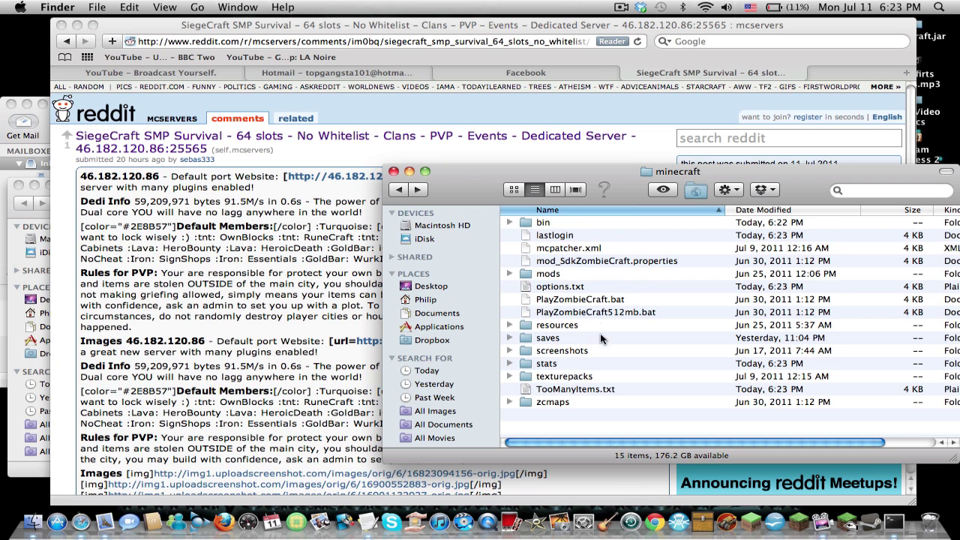
{"action": "double_click", "coordinate": [591, 388]}
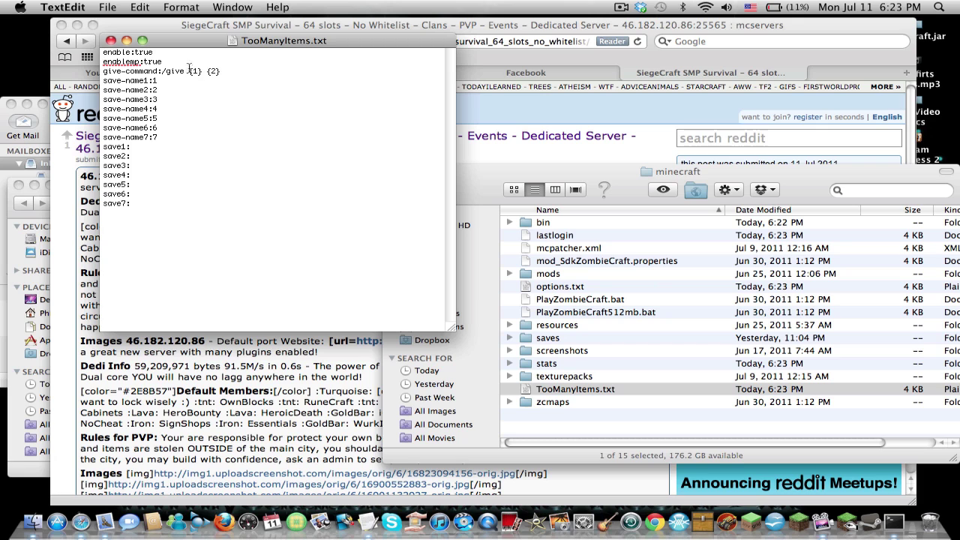
Examine the give-command value "/give {1} {2}" in TooManyItems.txt by highlighting it, and close the file.
{"action": "mouse_move", "coordinate": [189, 71]}
{"action": "left_mouse_down"}
{"action": "mouse_move", "coordinate": [214, 71]}
{"action": "mouse_move", "coordinate": [174, 71]}
{"action": "left_mouse_up"}
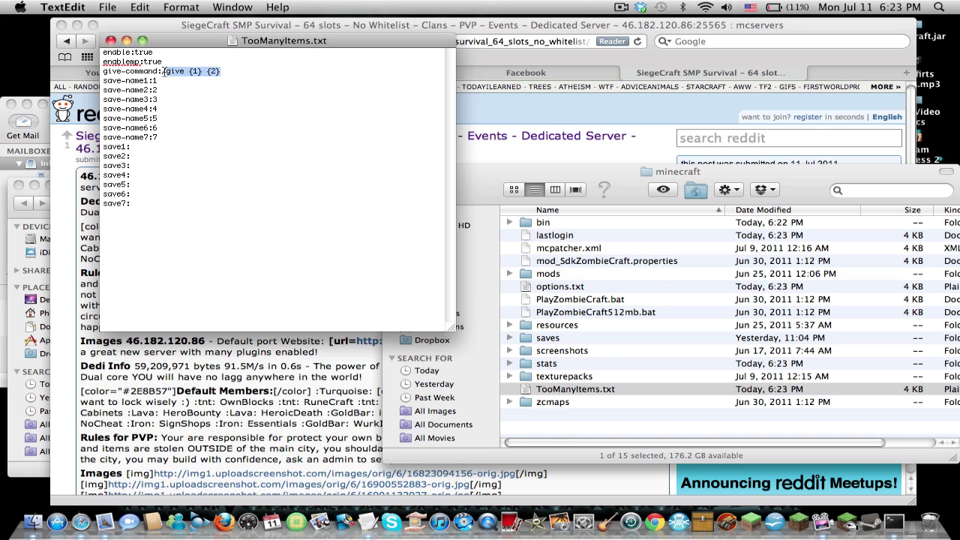
{"action": "left_click", "coordinate": [164, 71]}
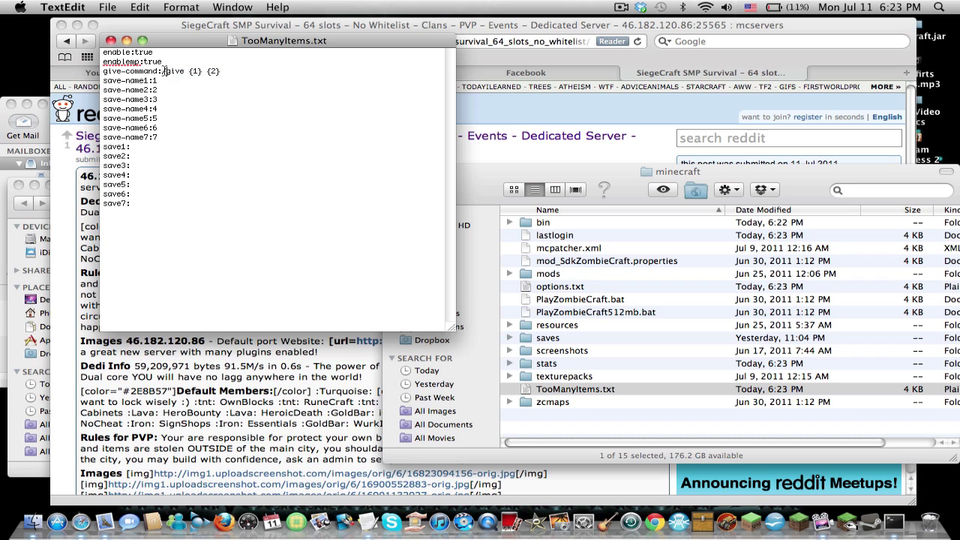
{"action": "left_click_drag", "start_coordinate": [161, 71], "coordinate": [213, 70]}
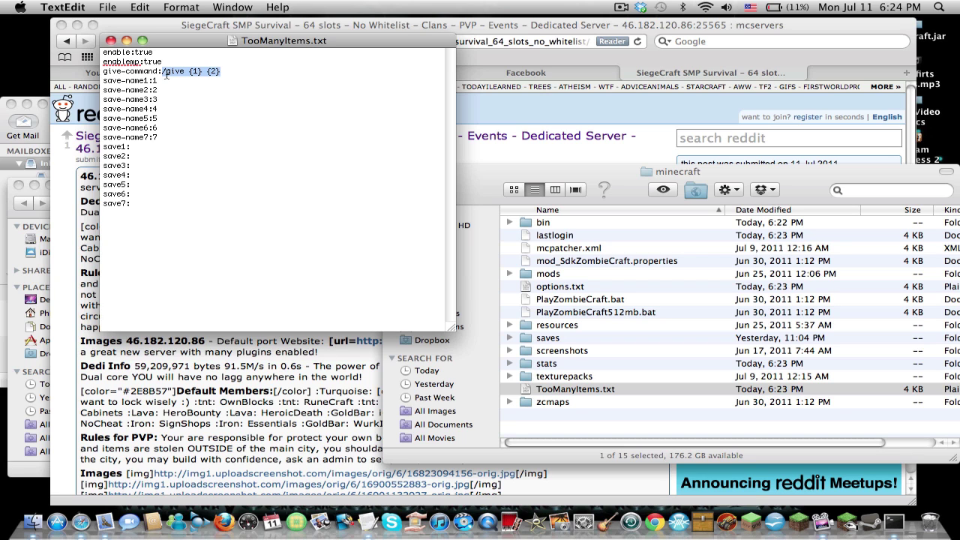
{"action": "left_click", "coordinate": [649, 280]}
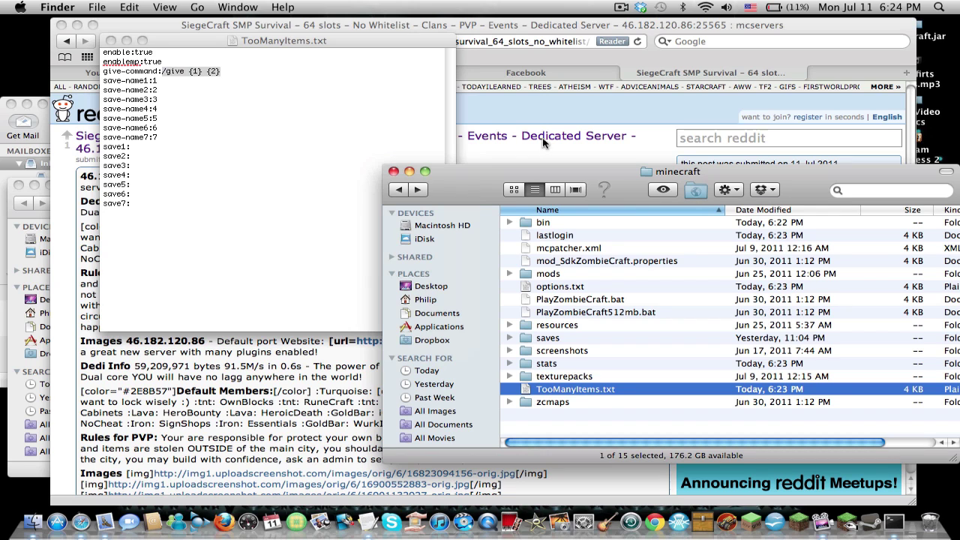
{"action": "left_click", "coordinate": [111, 41]}
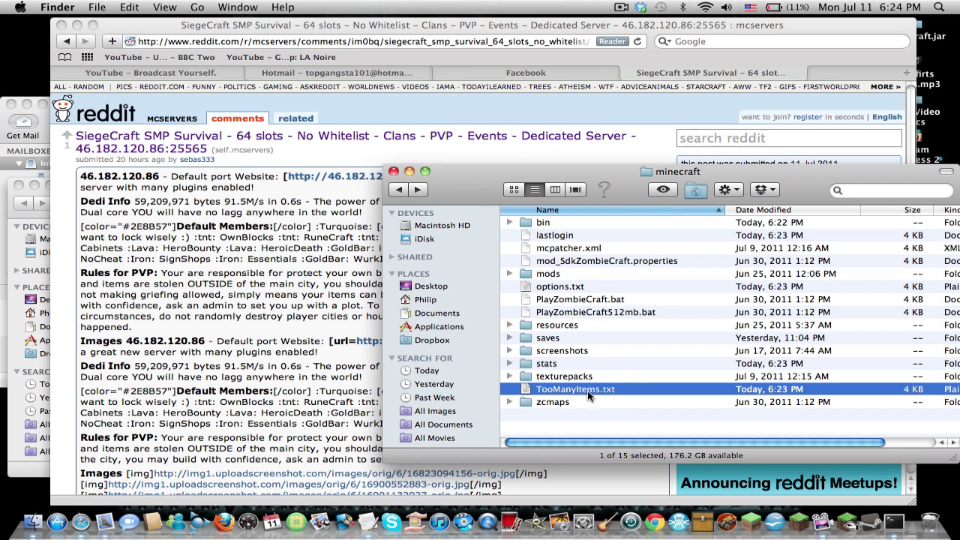